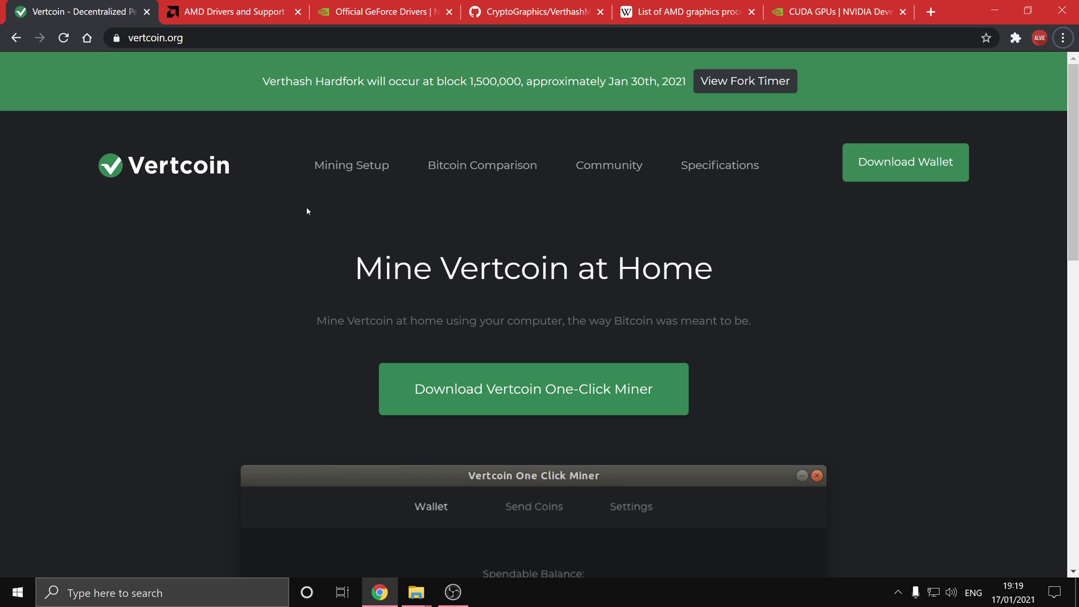
Review the AMD and NVIDIA GeForce driver download pages and the VerthashMiner supported hardware requirements.
click(276, 5)
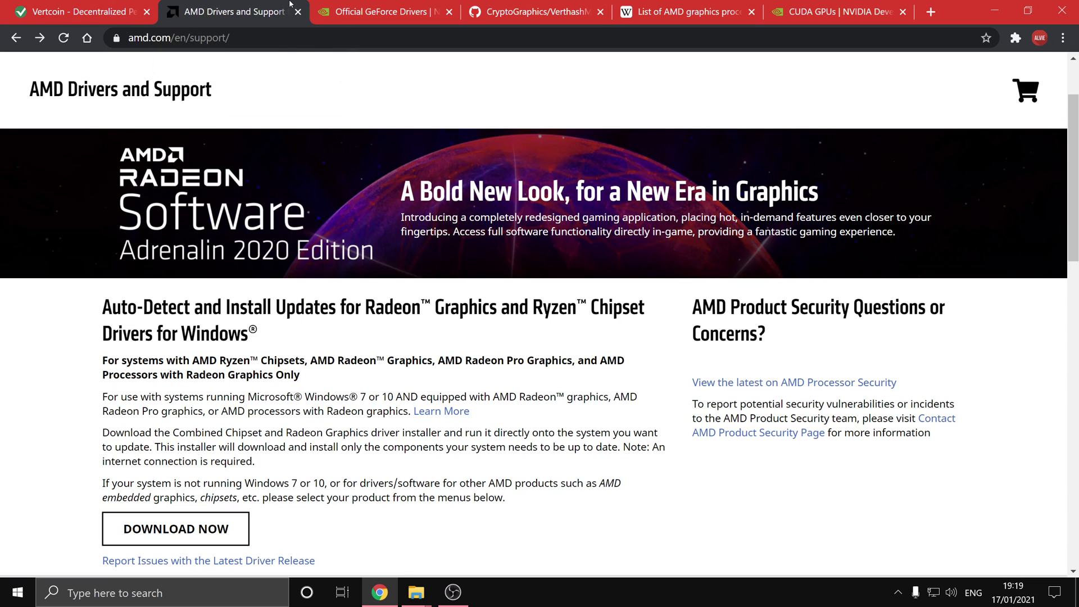
click(366, 5)
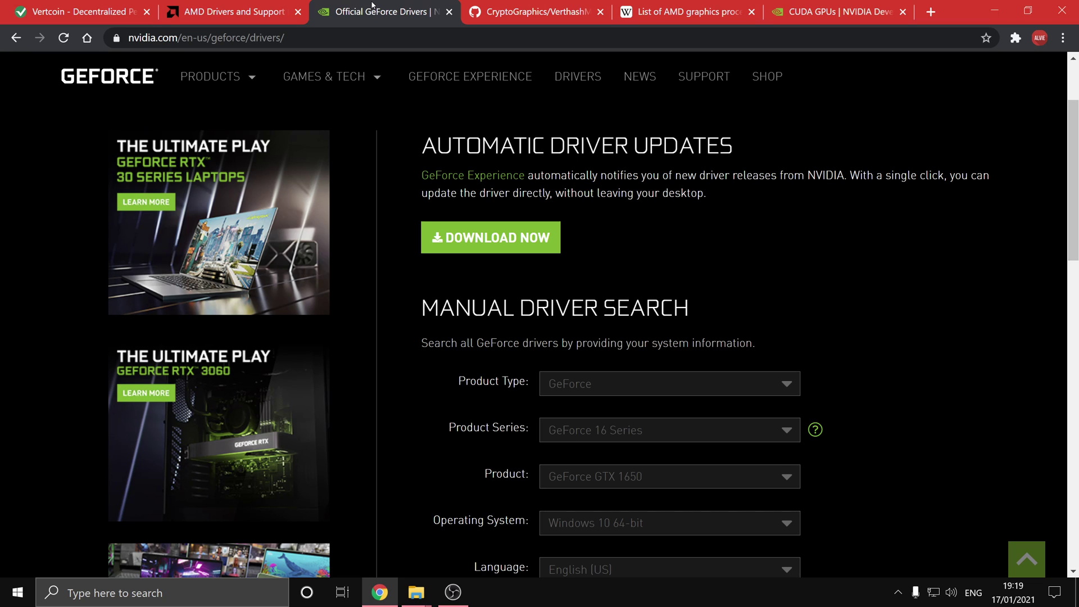
click(264, 4)
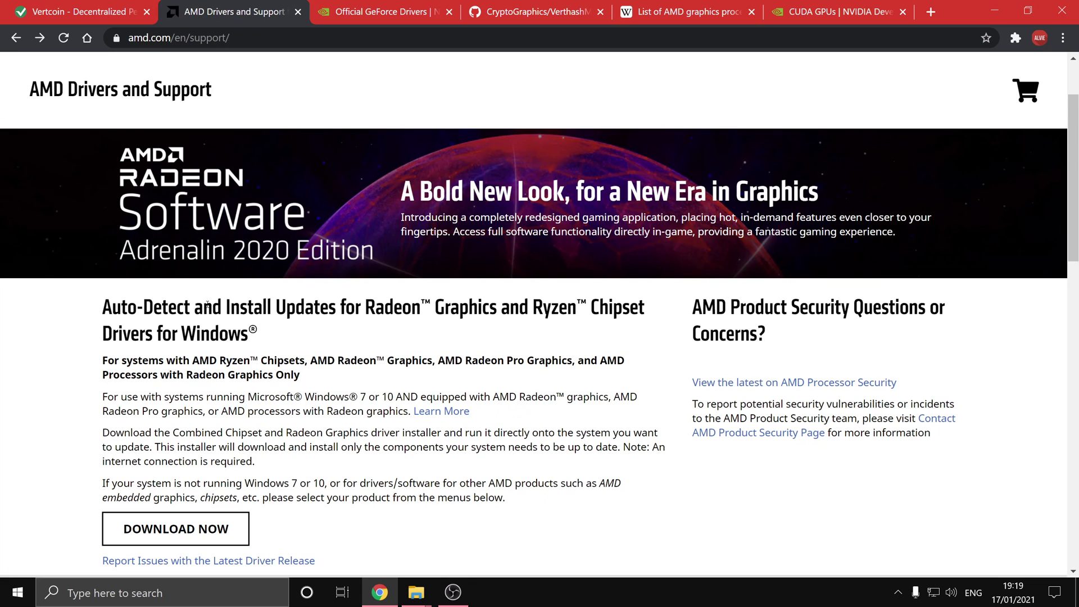
click(350, 5)
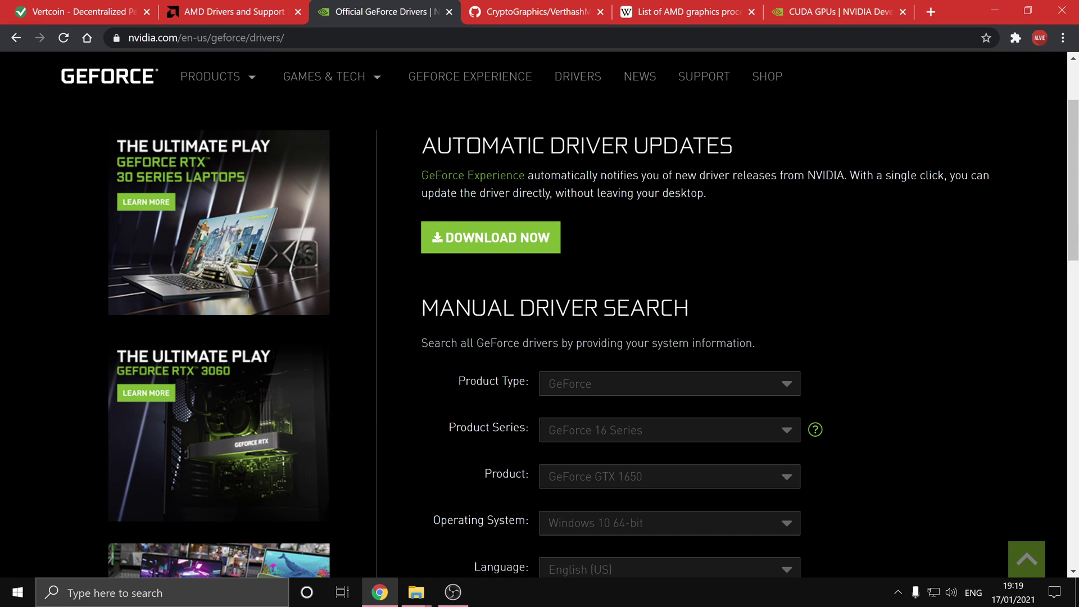
key(ctrl+Tab)
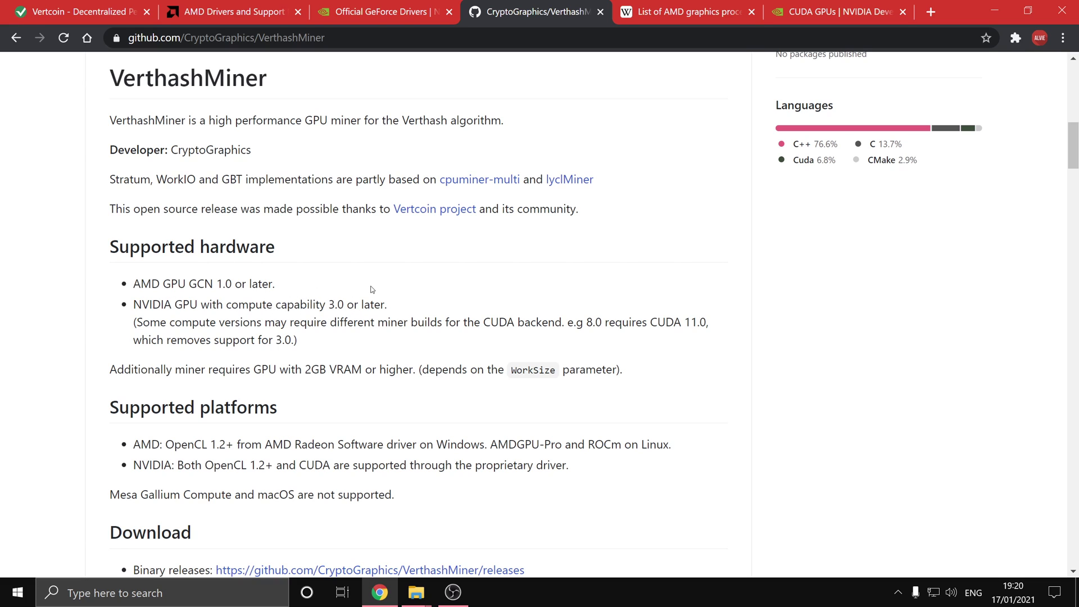
Examine Wikipedia's list of AMD graphics processors for the architecture of the Radeon HD 7000 and newer series.
click(698, 11)
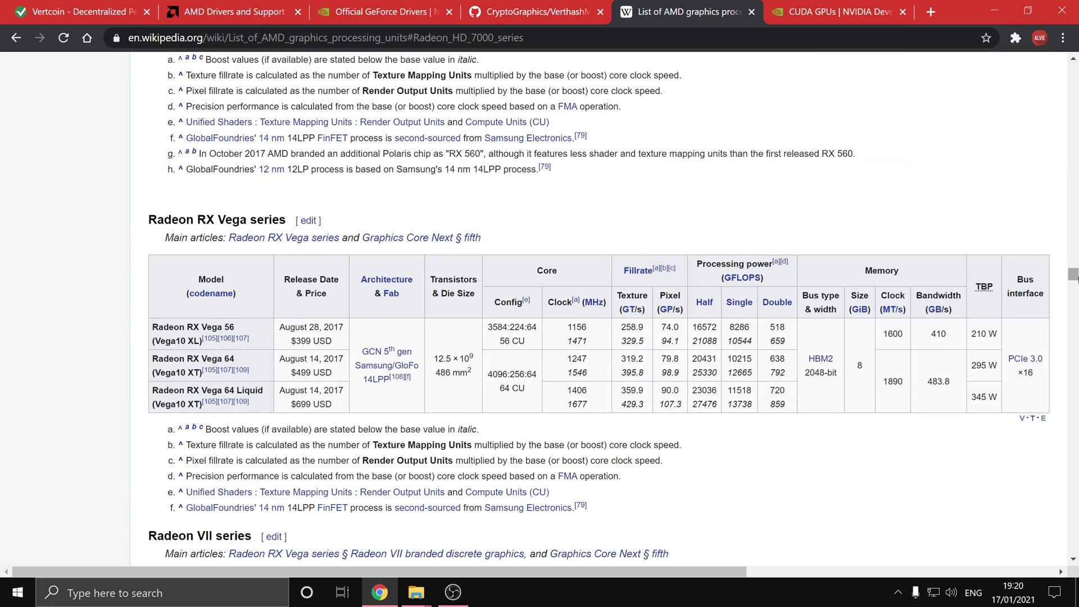
drag(1073, 277, 1074, 221)
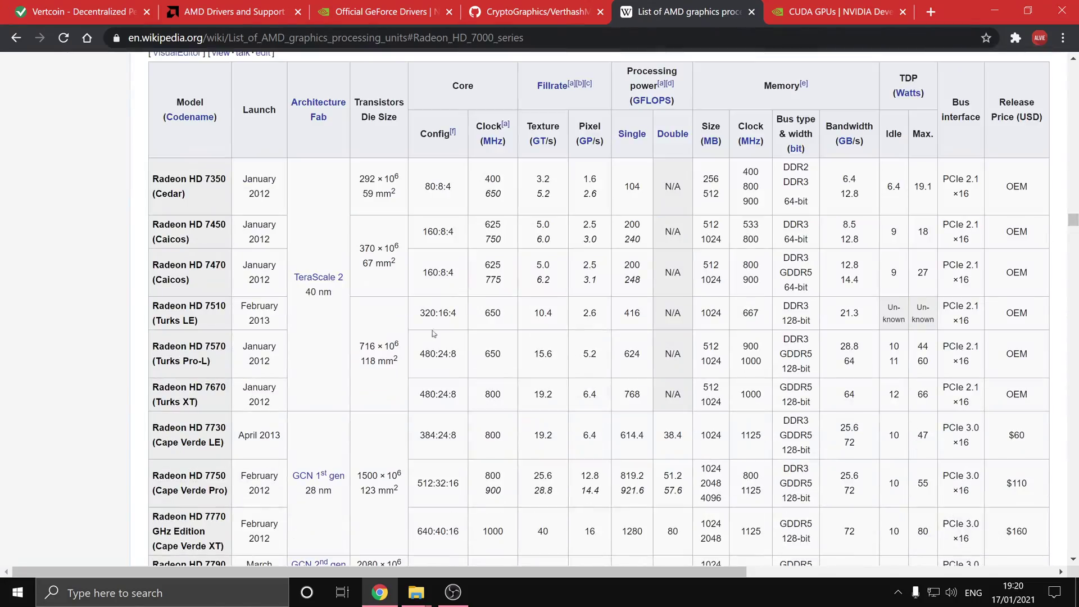
scroll(319, 276, up, 1)
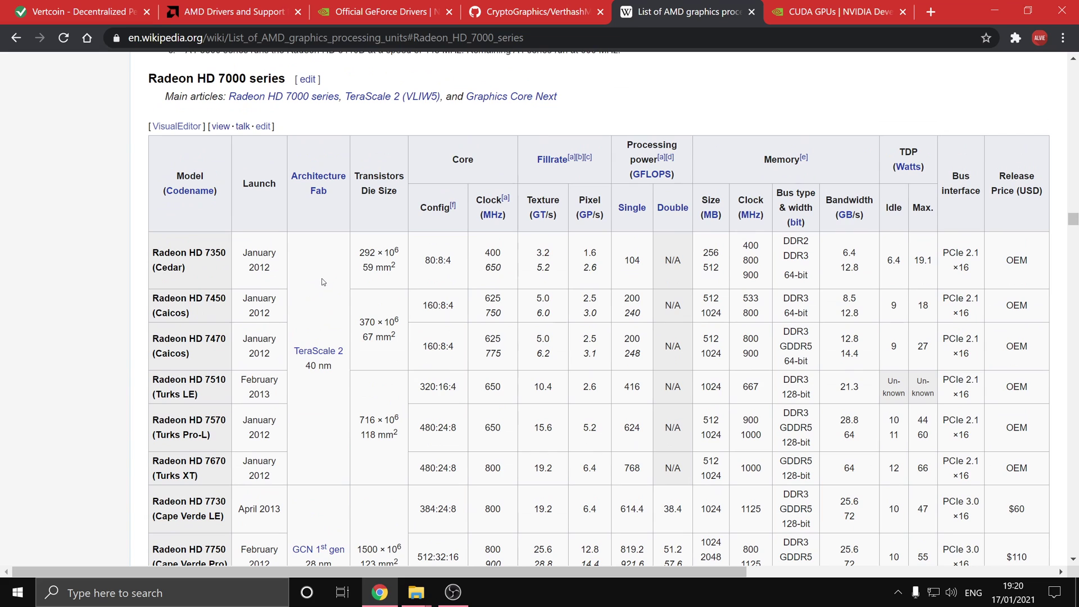
scroll(340, 347, down, 2)
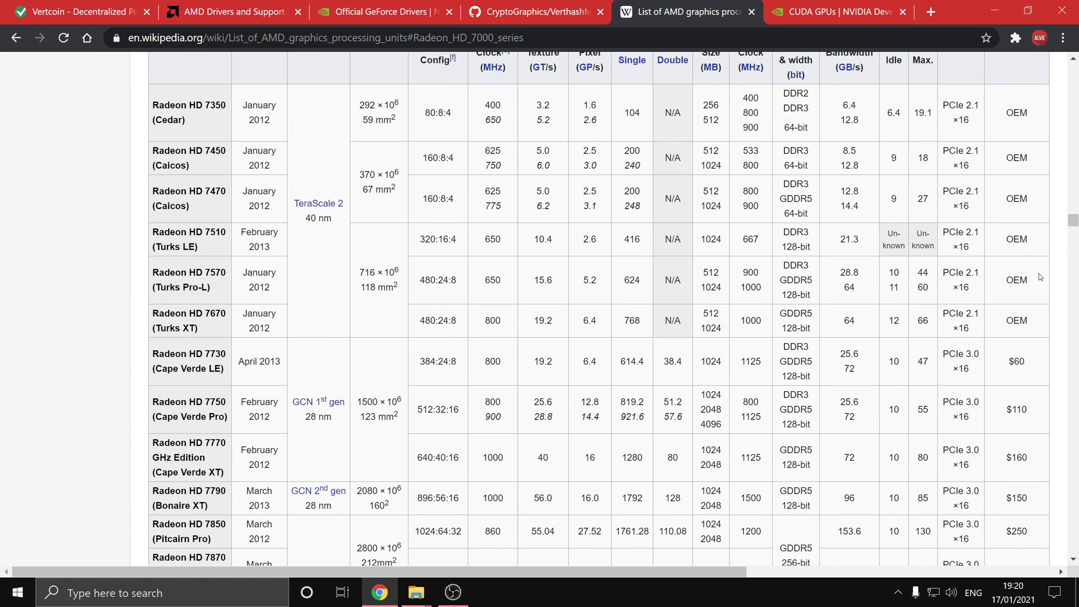
drag(1073, 219, 1074, 282)
scroll(447, 295, up, 4)
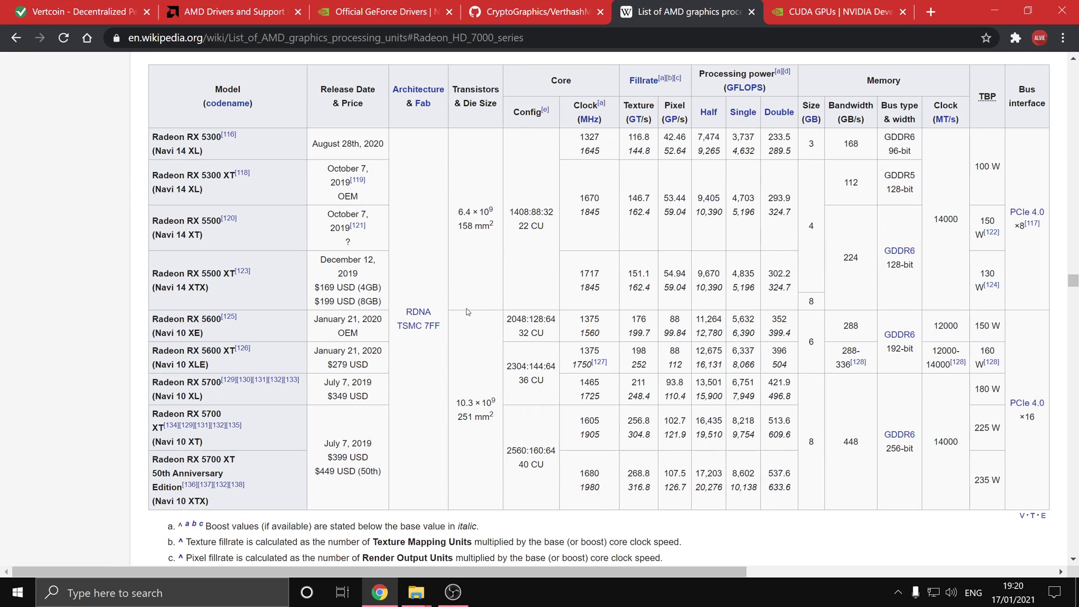
Expand the CUDA-Enabled GeForce and TITAN Products list on the NVIDIA CUDA GPUs page.
click(864, 7)
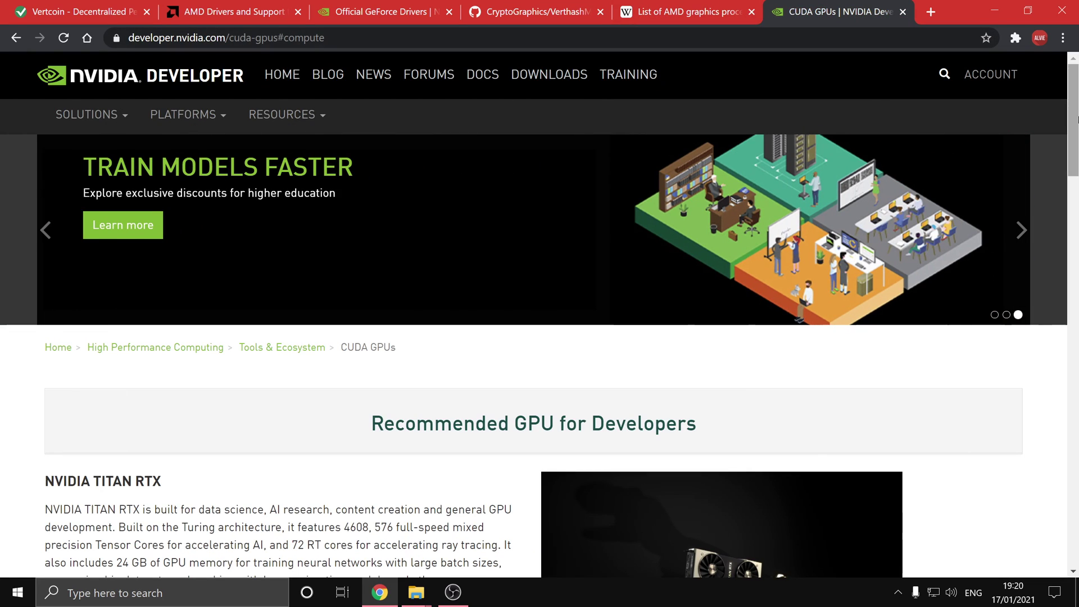
drag(1075, 150, 1076, 282)
scroll(413, 366, down, 8)
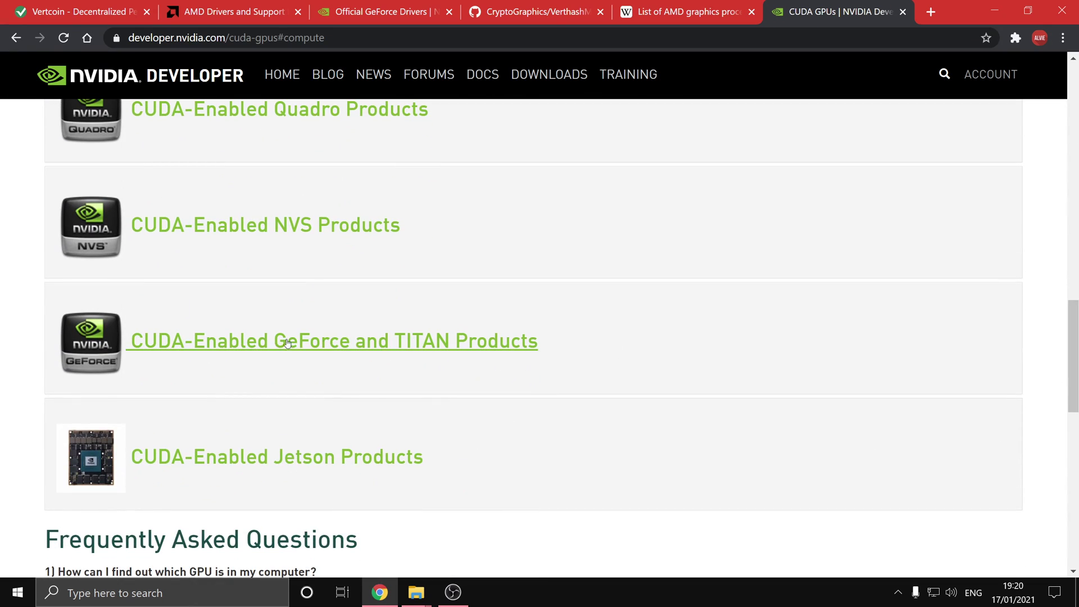
click(292, 344)
drag(1077, 214, 1077, 274)
scroll(380, 346, down, 17)
scroll(378, 342, down, 8)
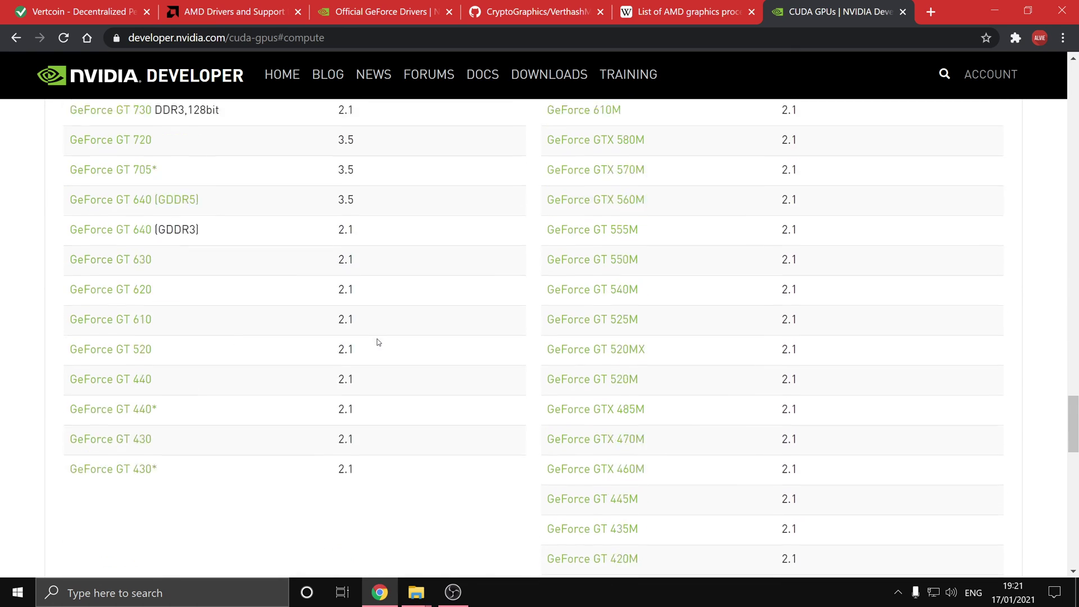
Examine the compute capability of older GeForce cards such as the GT 730, GT 630 and GTX 650.
scroll(378, 342, up, 4)
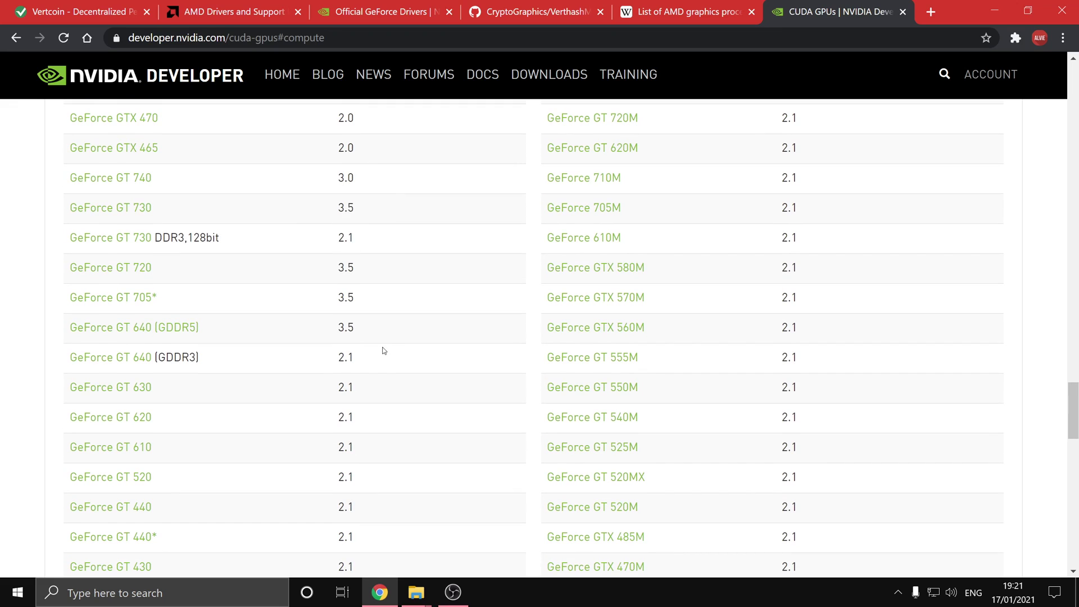
scroll(382, 348, up, 1)
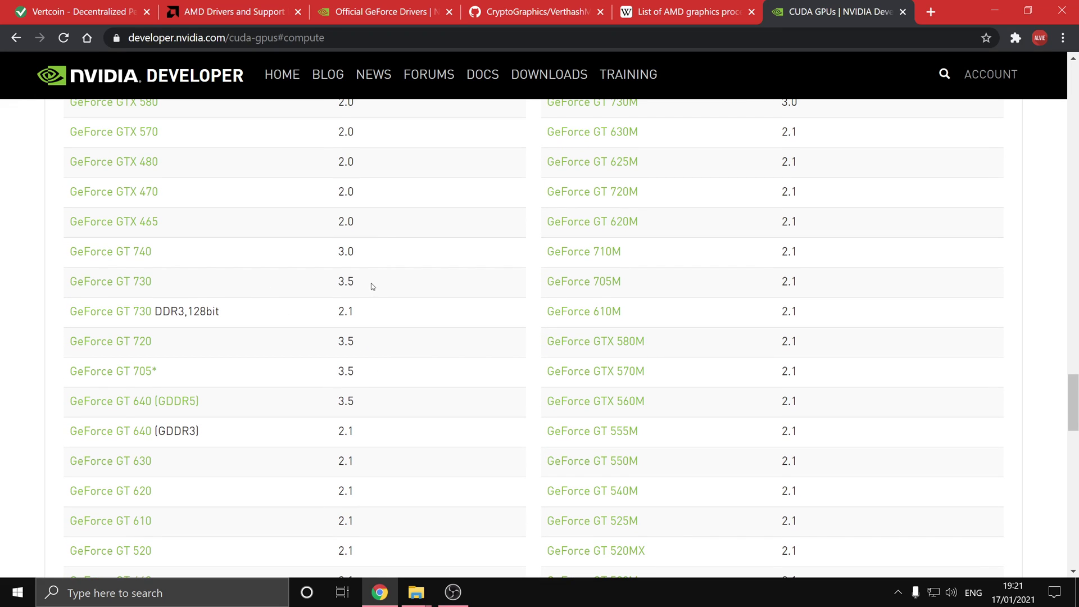
drag(369, 283, 327, 282)
click(388, 292)
click(167, 311)
drag(366, 318, 341, 314)
scroll(374, 353, up, 1)
scroll(369, 355, down, 1)
drag(377, 461, 325, 465)
scroll(368, 450, up, 6)
scroll(276, 370, up, 1)
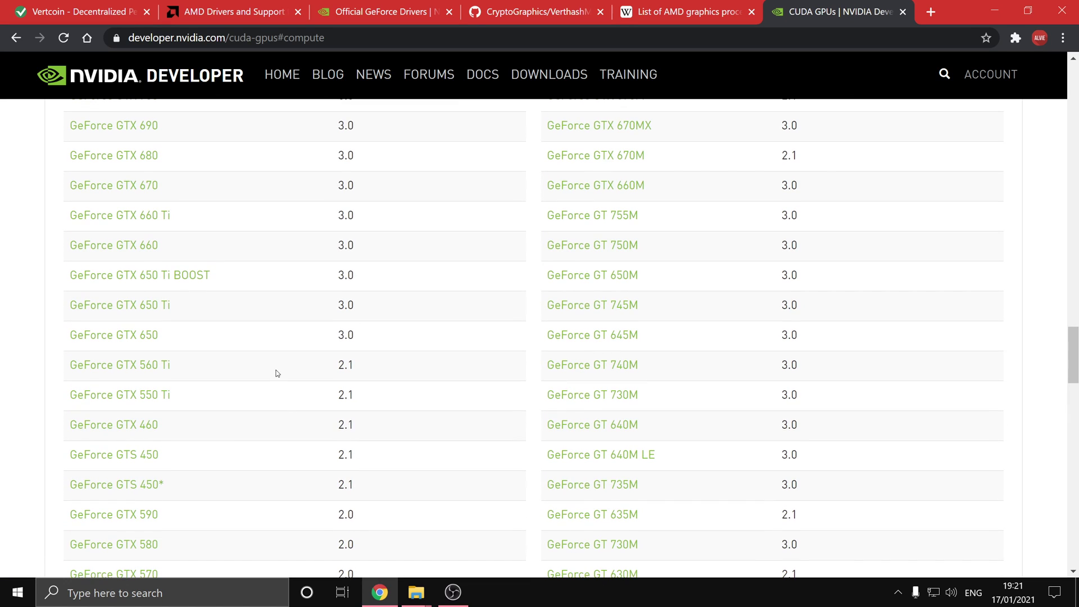
drag(358, 340, 328, 341)
click(350, 333)
scroll(360, 494, down, 3)
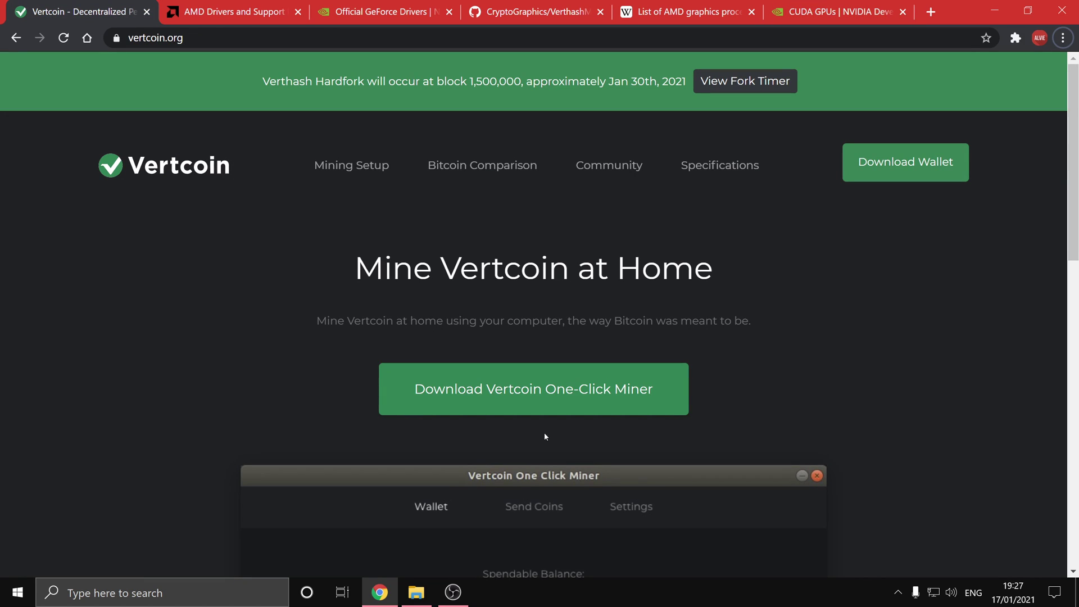
Switch to File Explorer and create a folder named OCM in Downloads.
click(416, 592)
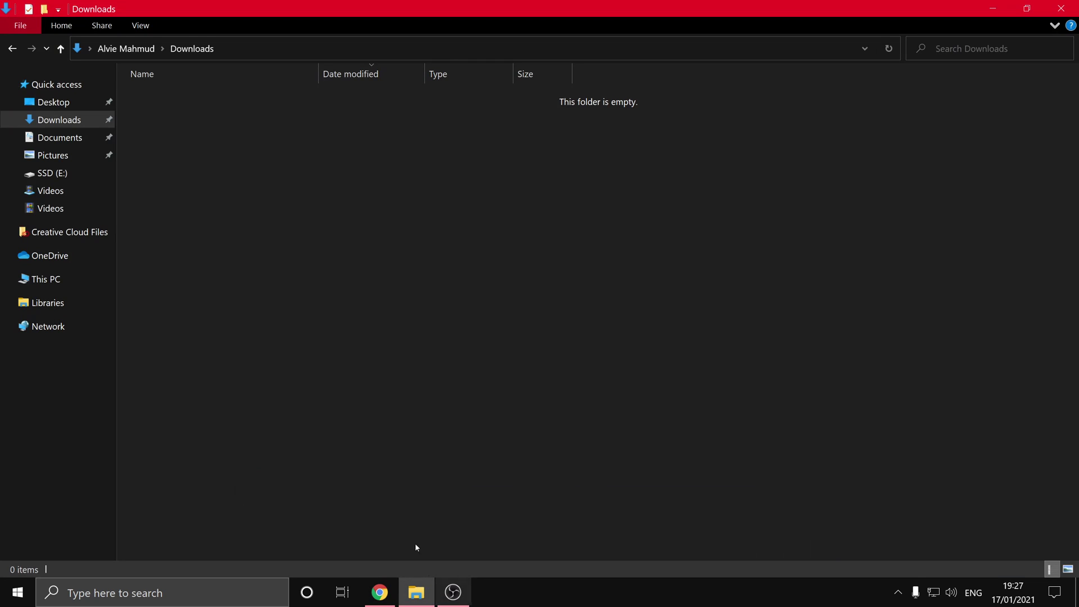
click(212, 55)
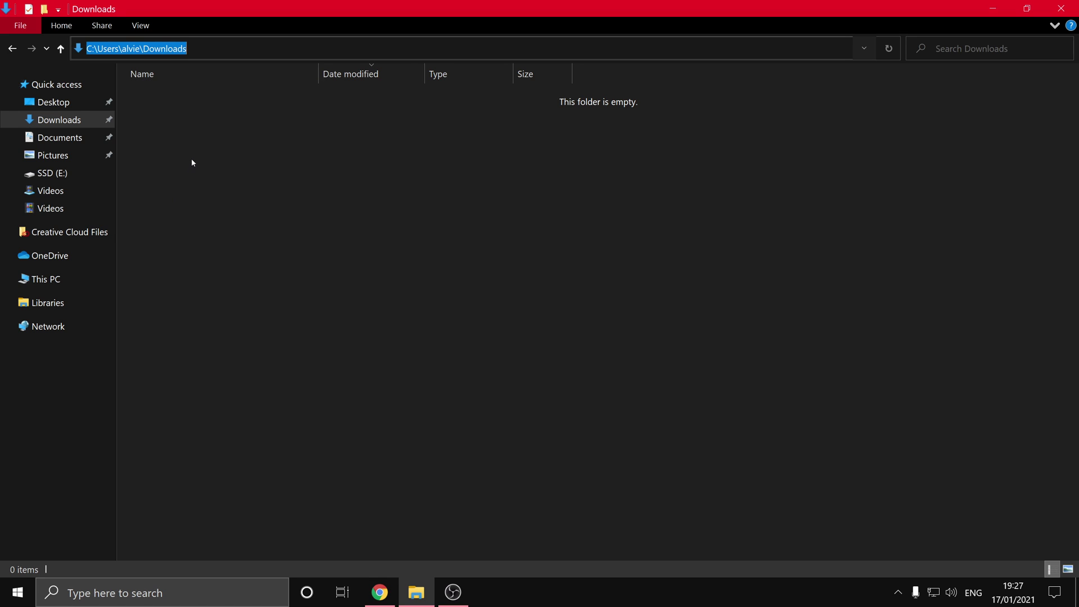
right_click(219, 181)
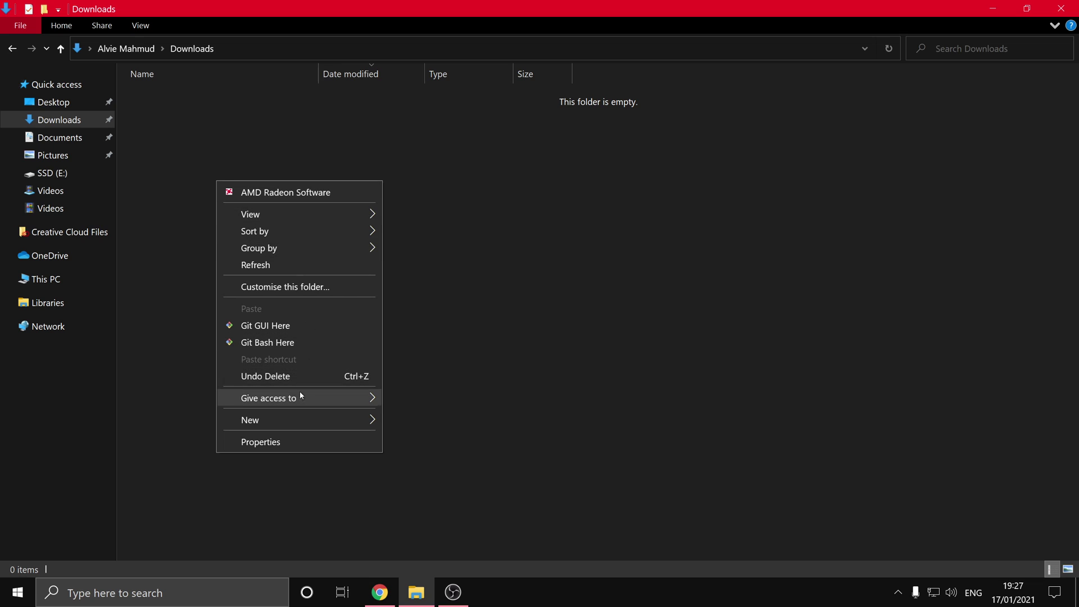
mouse_move(301, 419)
click(427, 421)
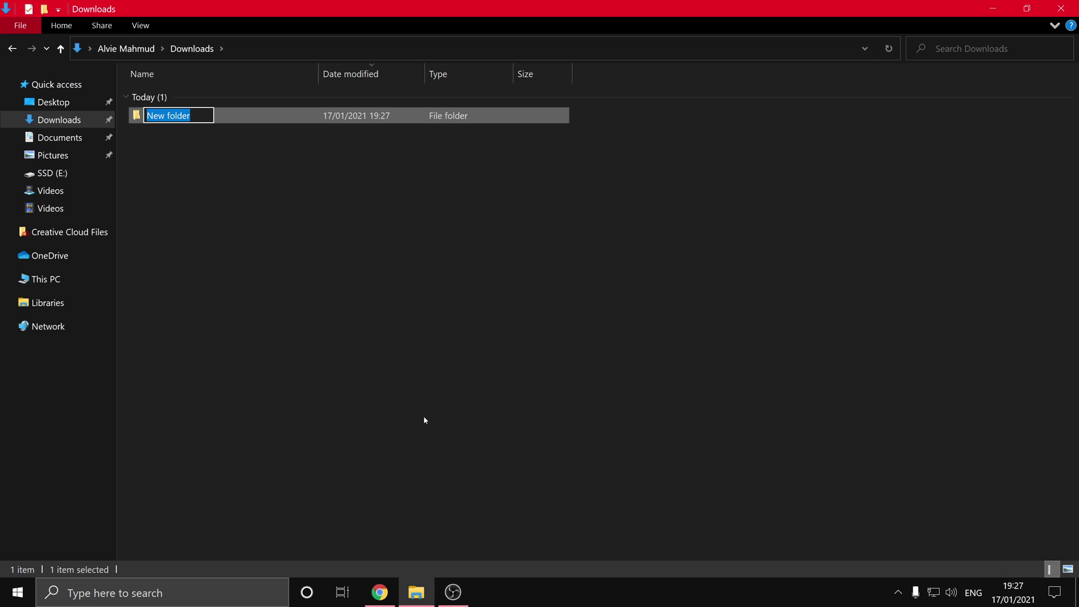
text(OCM)
key(Return)
click(295, 265)
Search Windows for Windows Security and open the app.
click(229, 594)
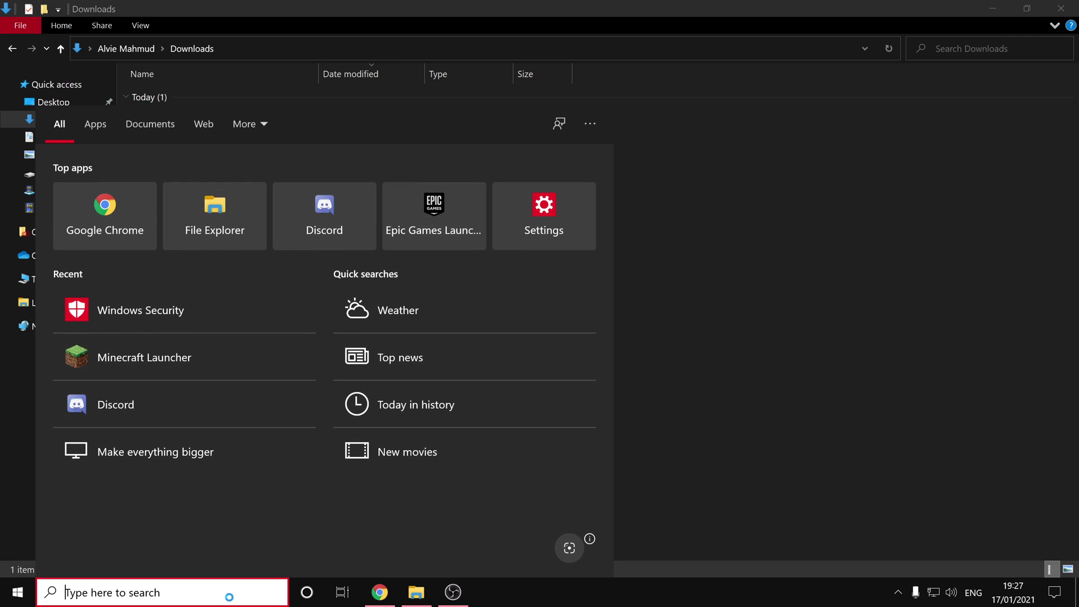
text(Win)
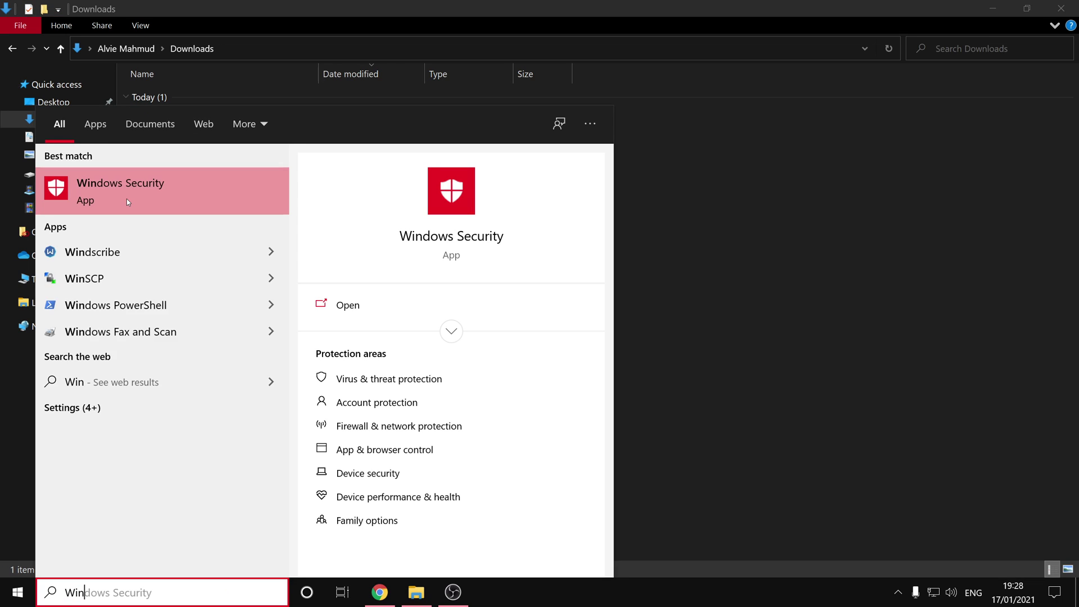
text(dows Security)
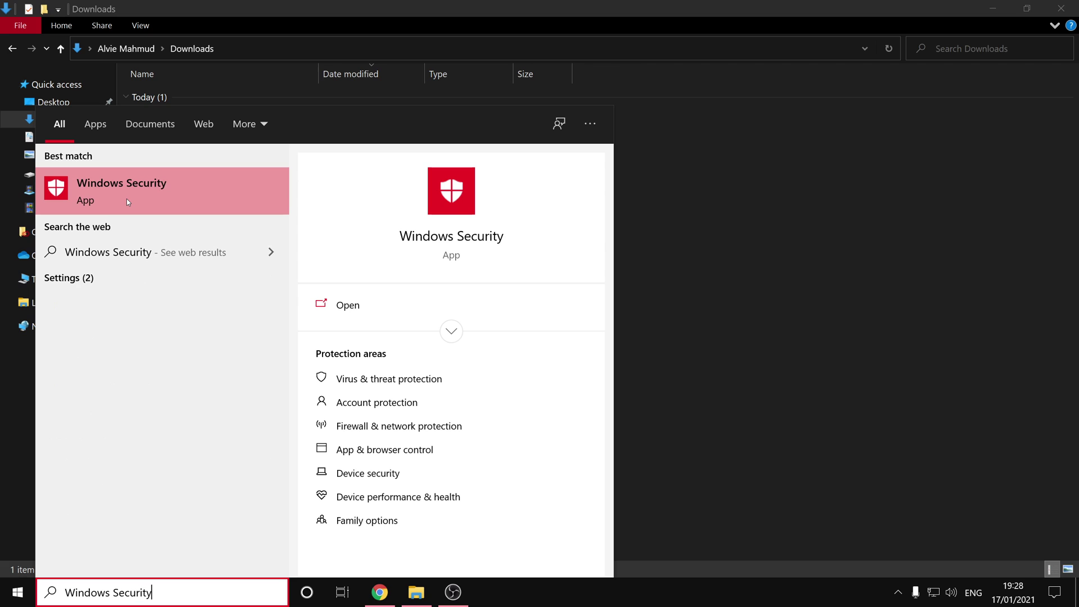
key(Return)
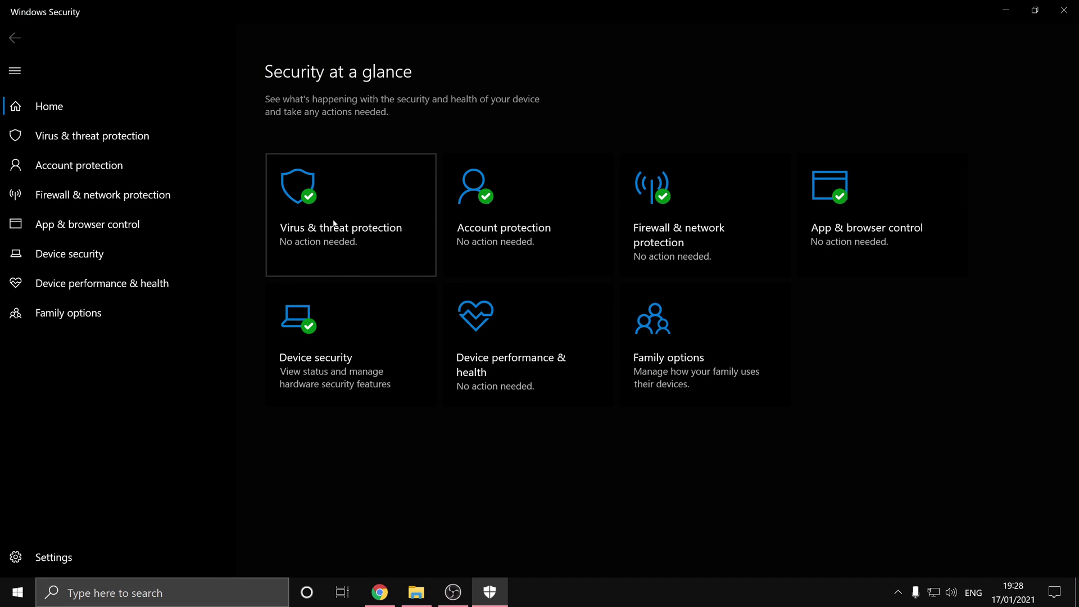
Open the exclusions list within the virus and threat protection settings.
click(384, 209)
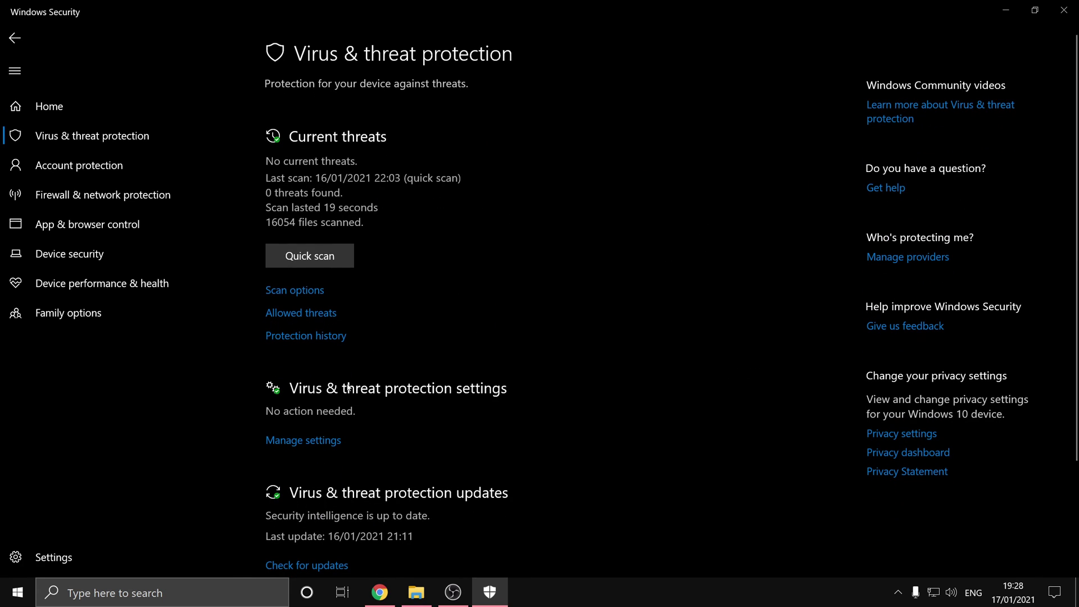
click(307, 441)
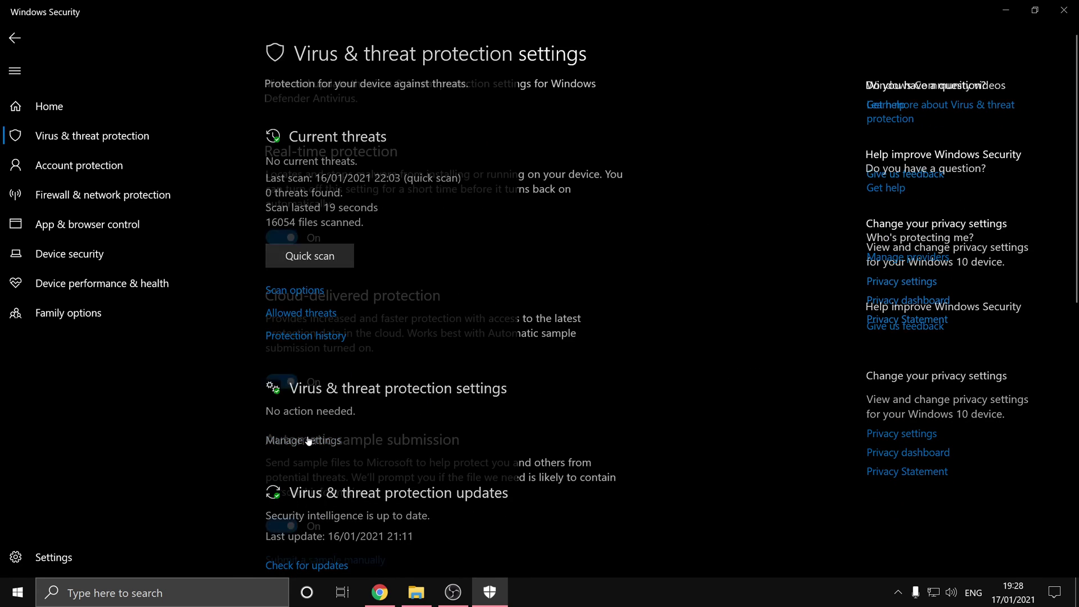
scroll(433, 376, down, 10)
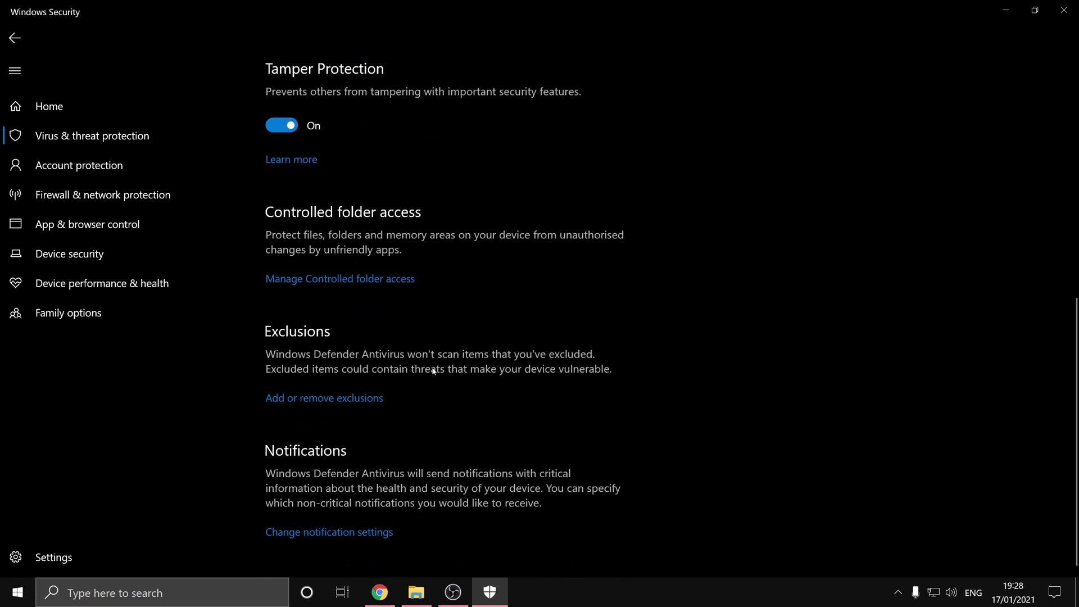
click(315, 397)
Add a folder exclusion for the OCM folder in Downloads.
click(328, 160)
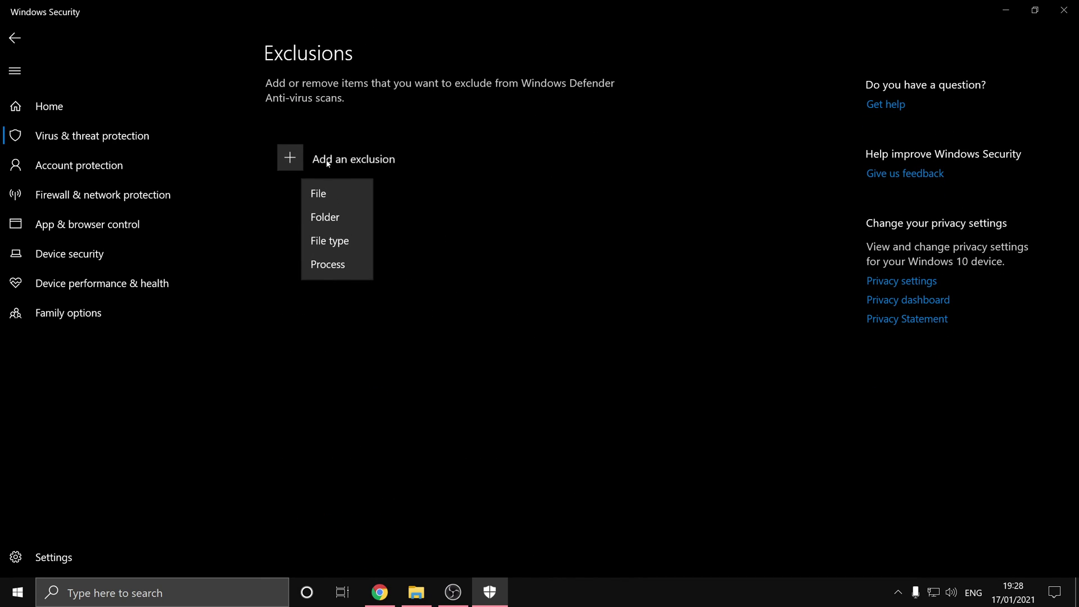
click(337, 220)
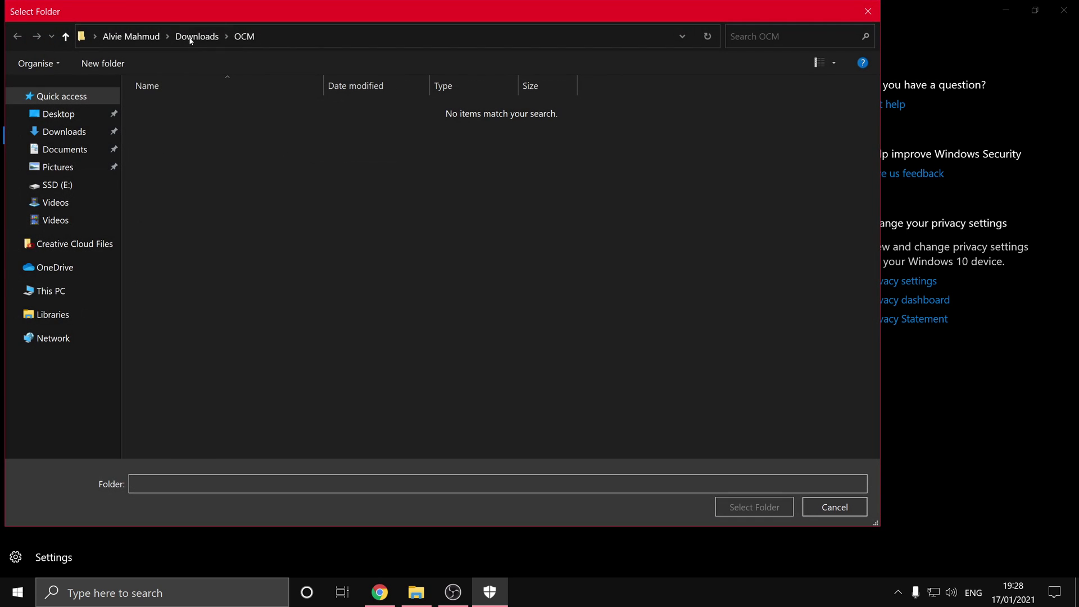
click(191, 37)
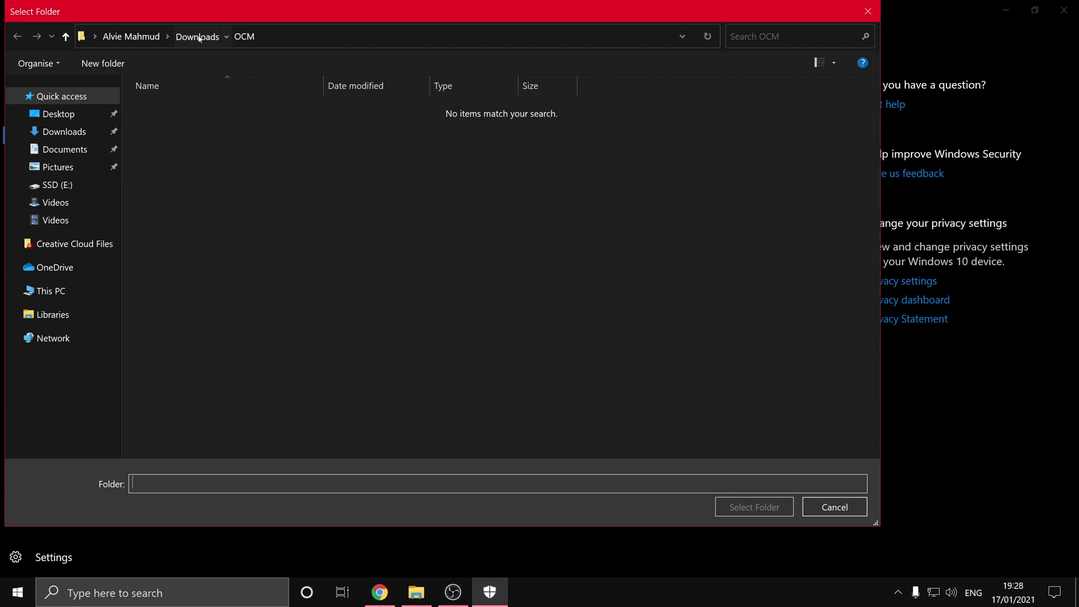
click(264, 36)
double_click(200, 129)
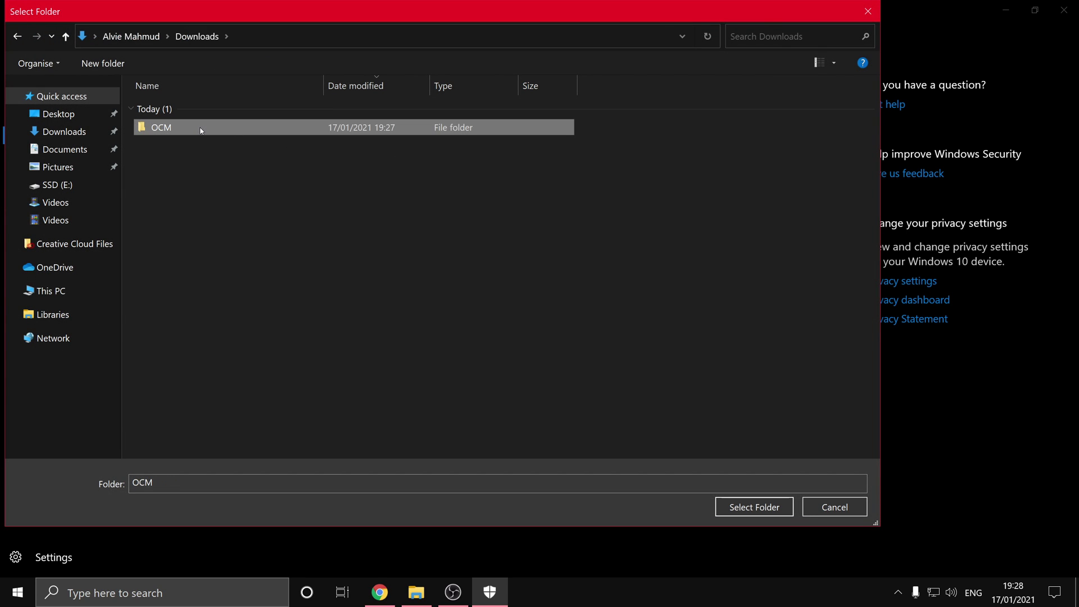
click(756, 507)
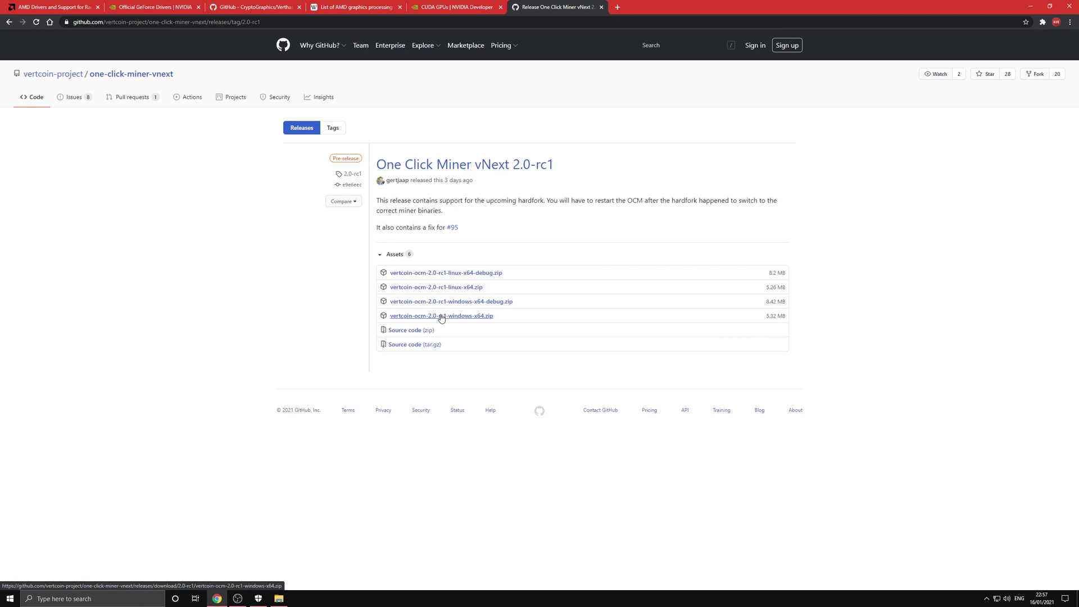
Try to download vertcoin-ocm-2.0-rc1-windows-x64.zip into the Downloads folder under the file name random.
click(441, 317)
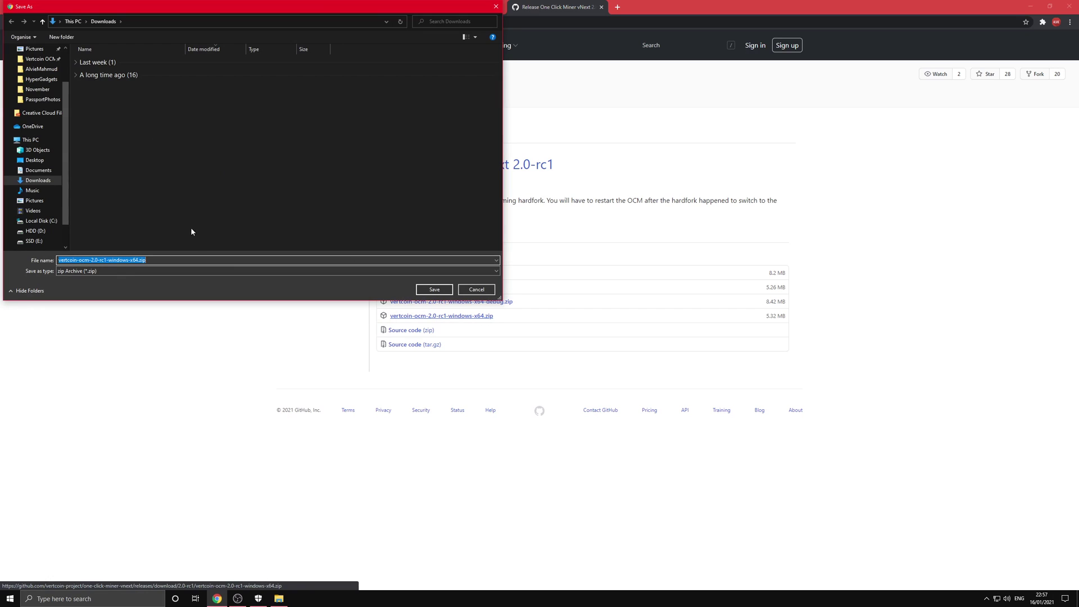
text(random)
double_click(197, 259)
text(r)
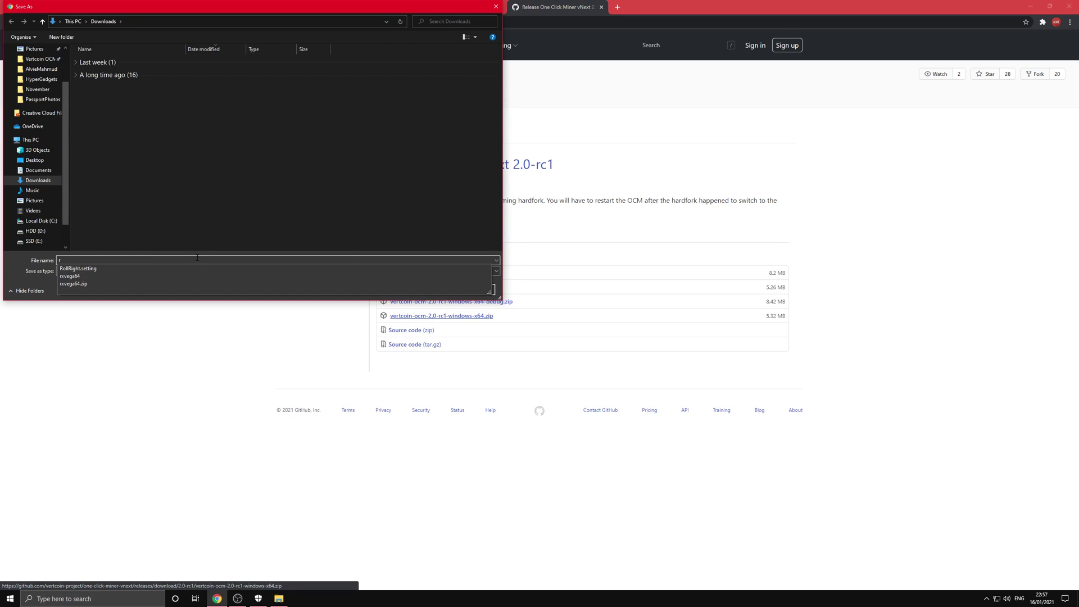
key(BackSpace)
text(random)
key(Return)
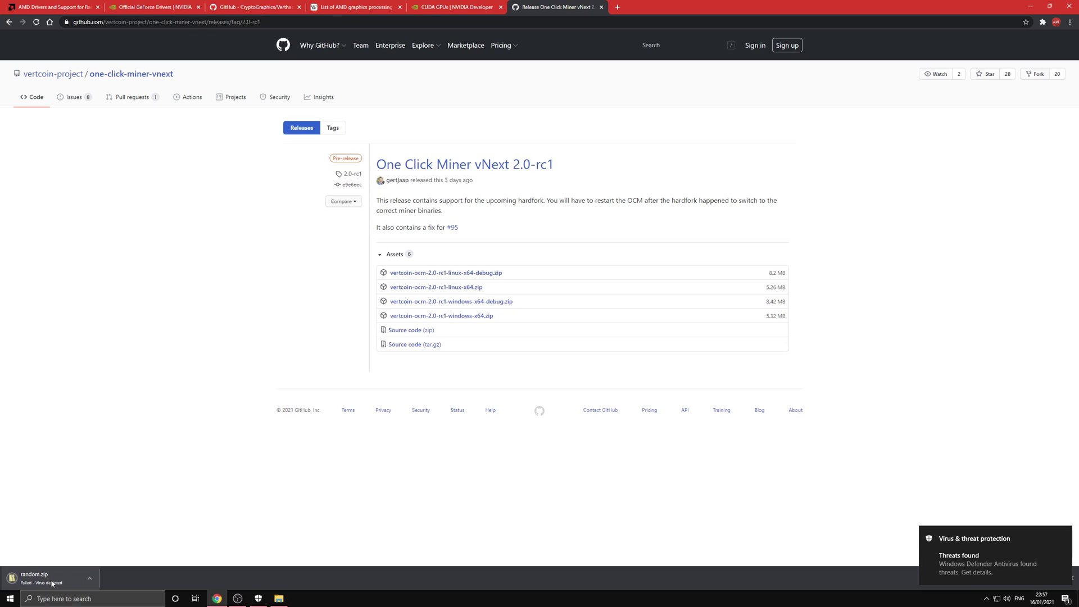
Switch to Windows Security and examine the details of the threat flagged in the protection history.
click(986, 557)
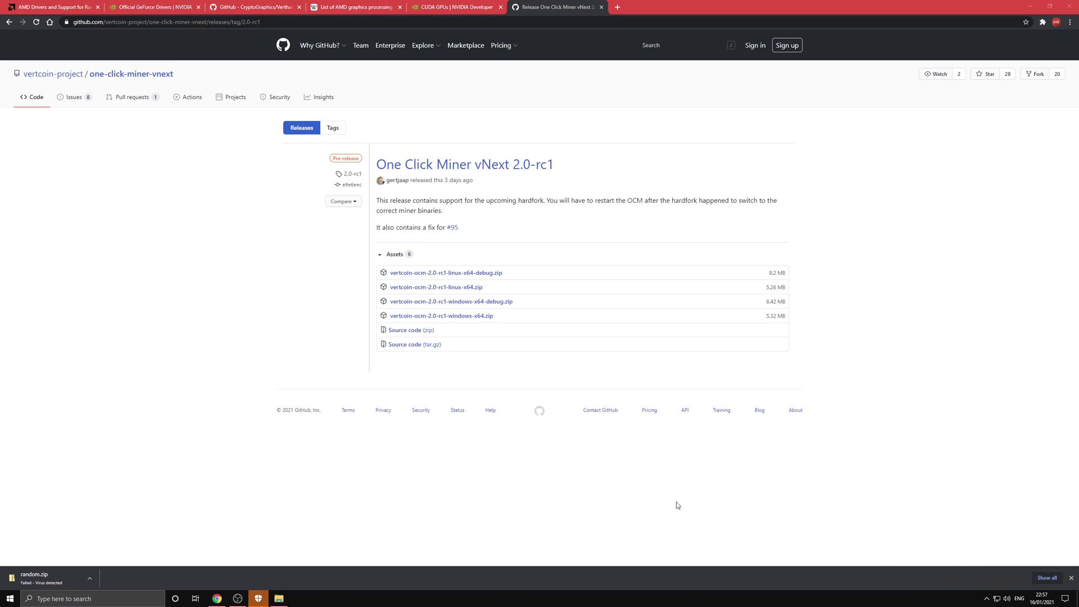
click(258, 598)
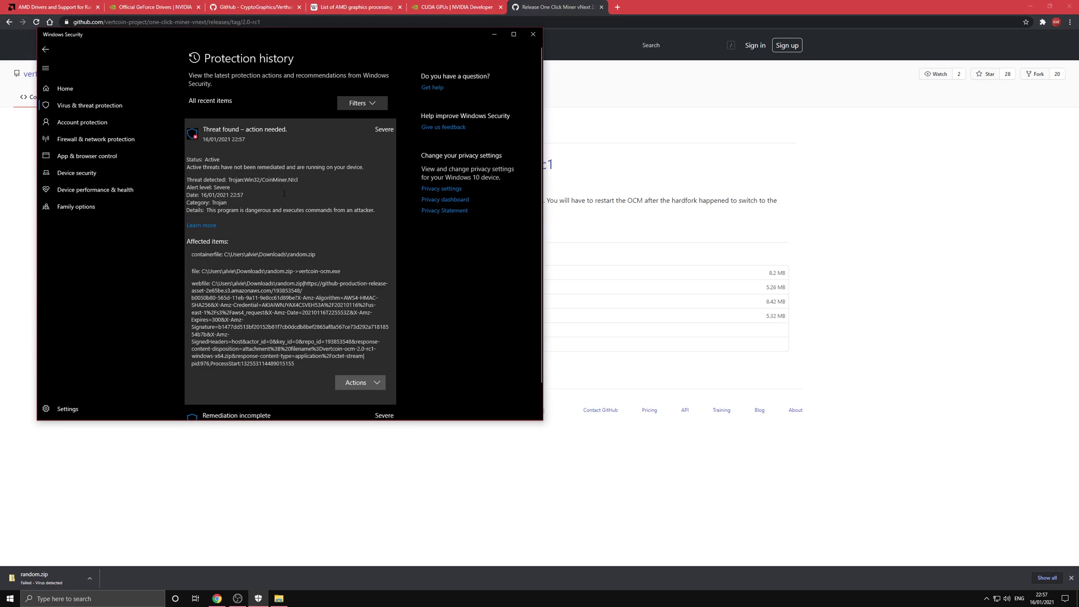
drag(260, 180, 296, 181)
click(303, 182)
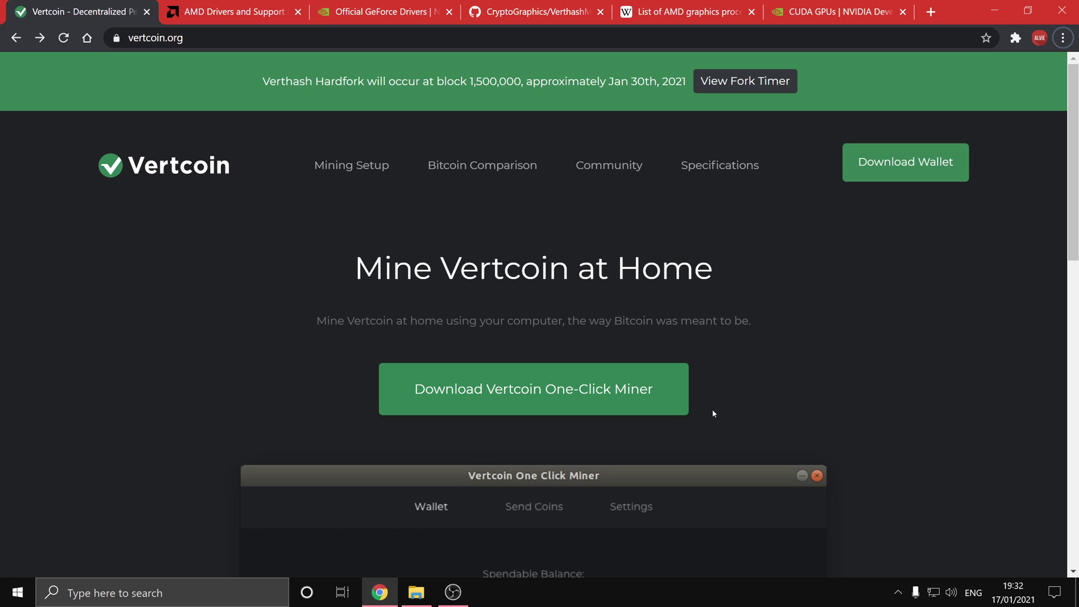
From vertcoin.org, open the One-Click Miner releases on GitHub and expand the assets of release 2.0-rc1.
click(566, 399)
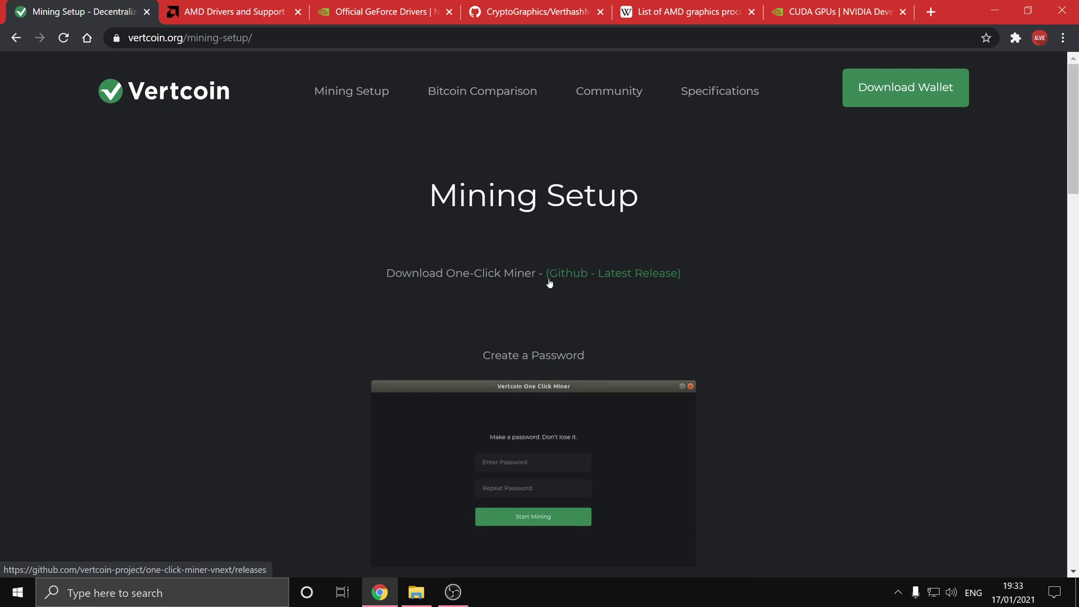
click(626, 277)
scroll(521, 407, down, 3)
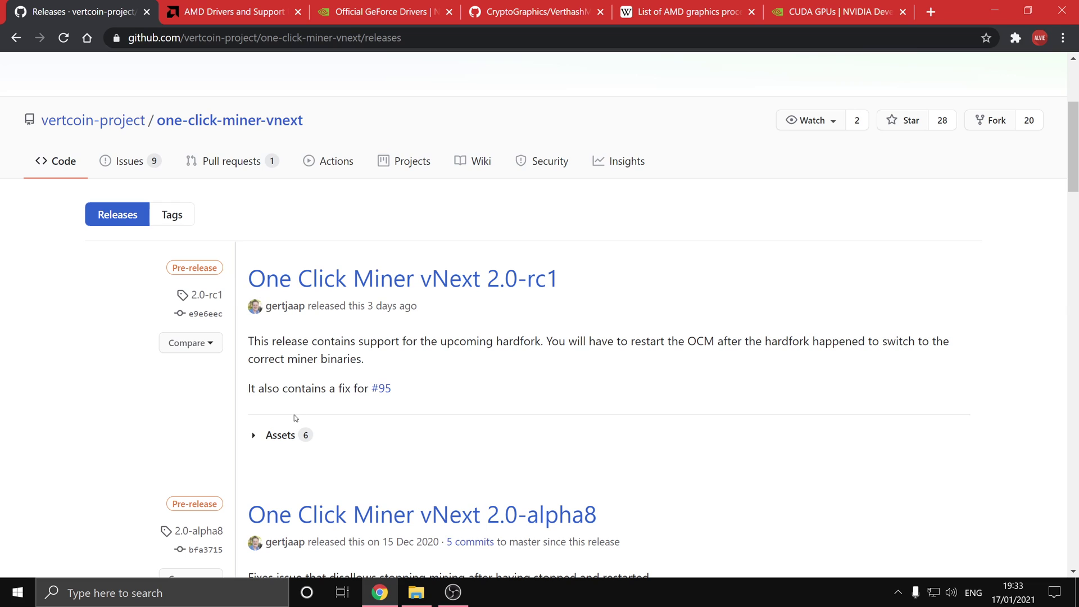
click(279, 435)
scroll(326, 408, down, 1)
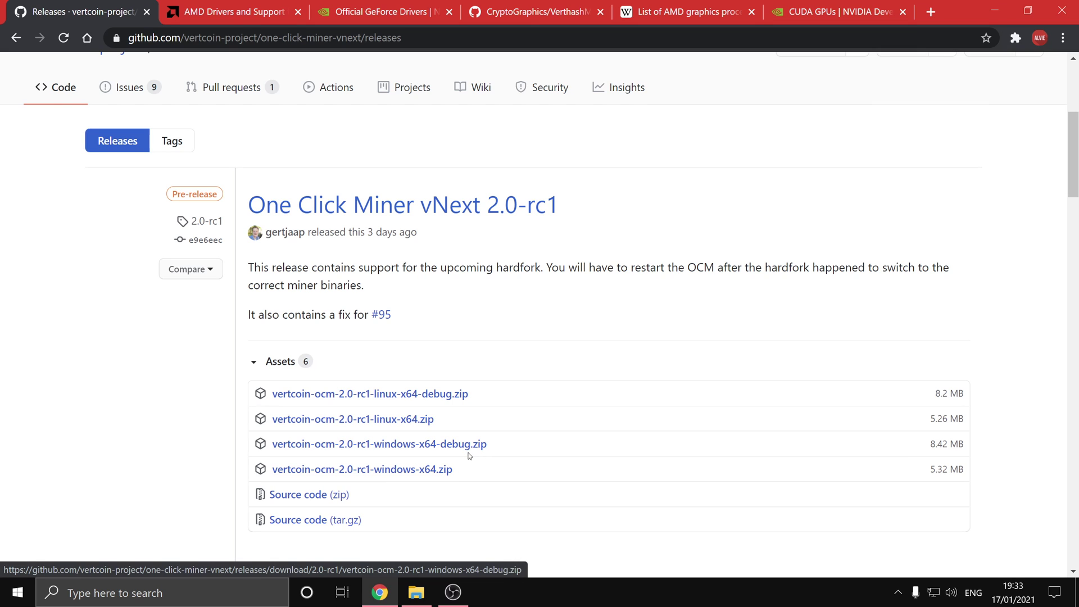
Download vertcoin-ocm-2.0-rc1-windows-x64.zip into the OCM folder in Downloads.
click(416, 469)
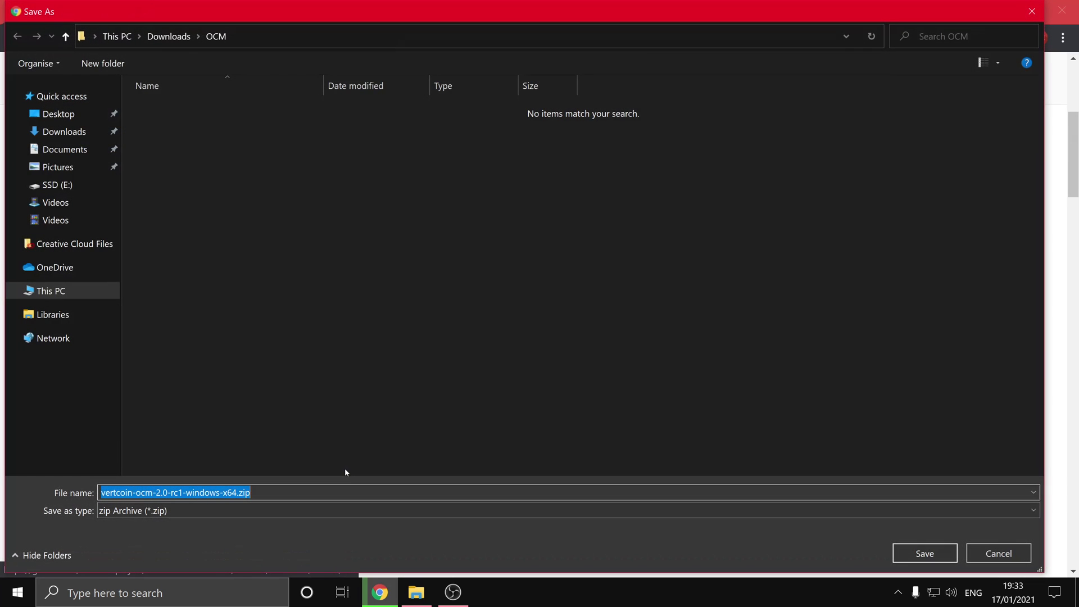
click(169, 36)
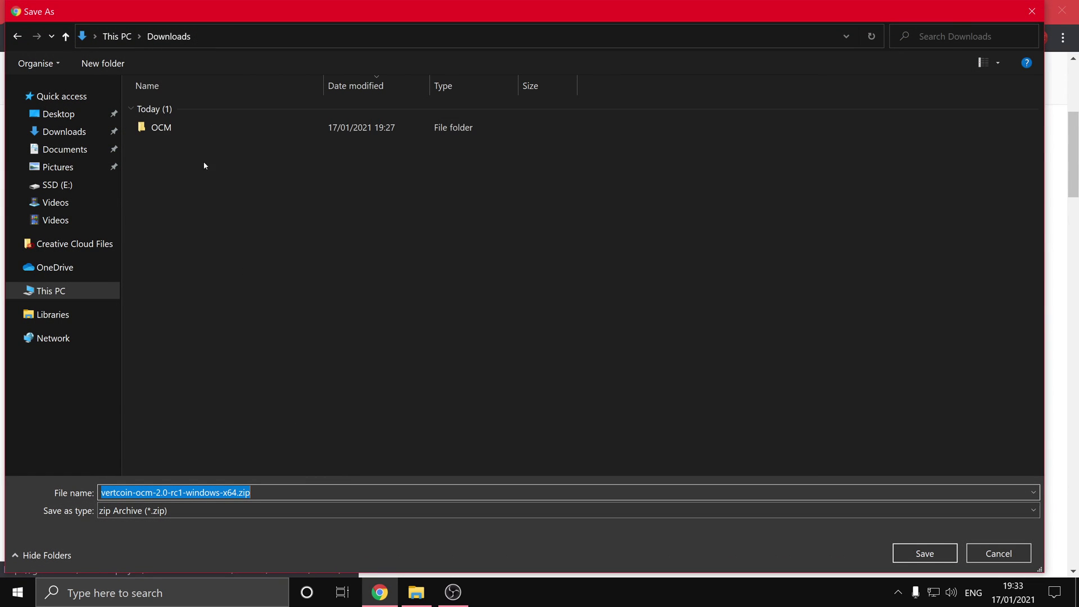
double_click(162, 128)
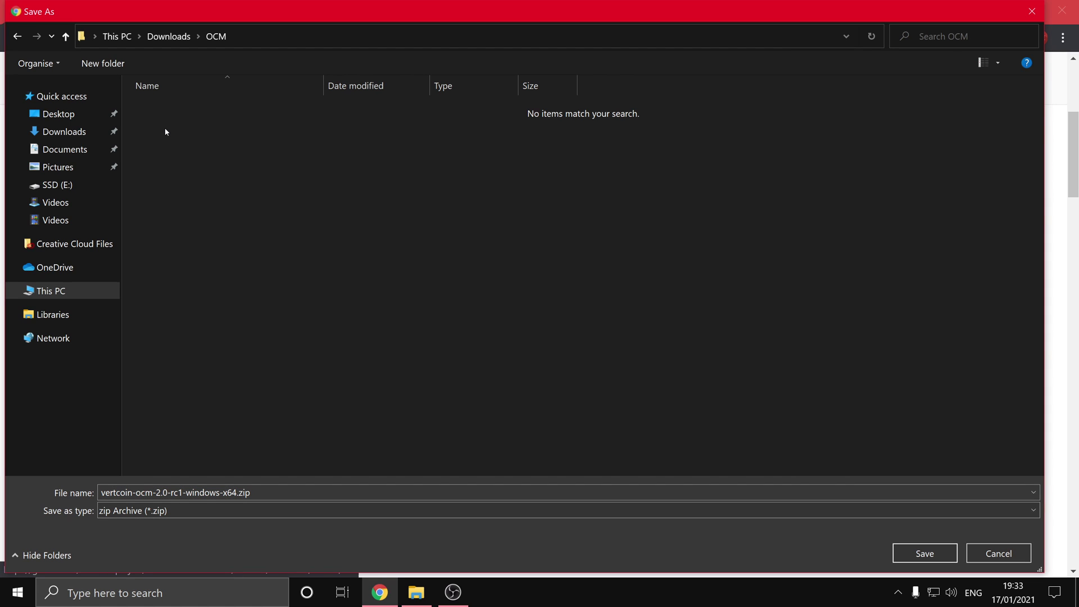
click(925, 554)
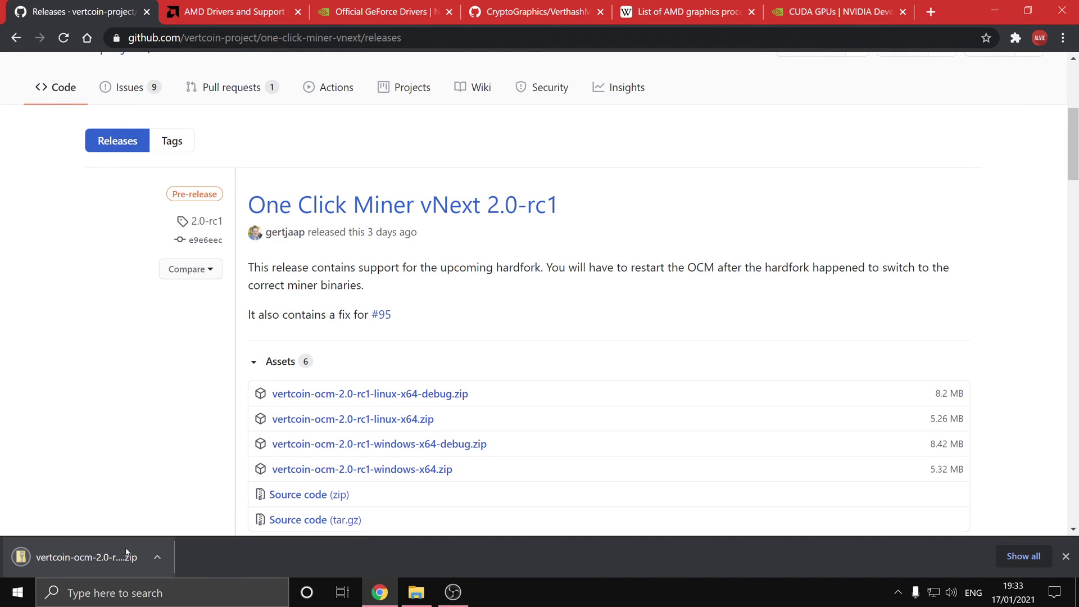
Switch to File Explorer and extract vertcoin-ocm-2.0-rc1-windows-x64.zip inside the OCM folder, keeping the default destination.
click(416, 592)
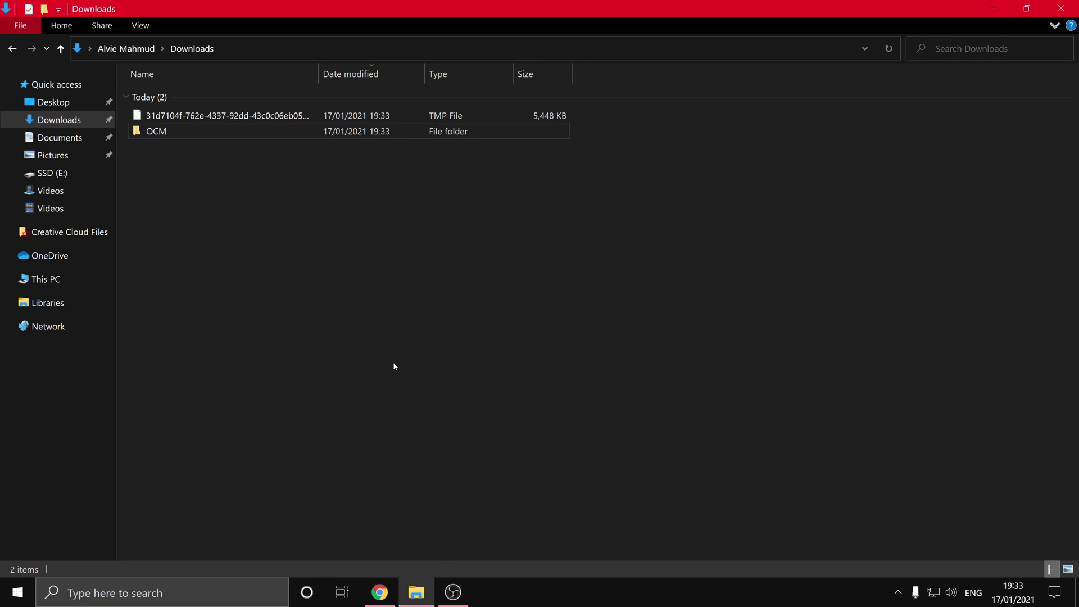
double_click(199, 133)
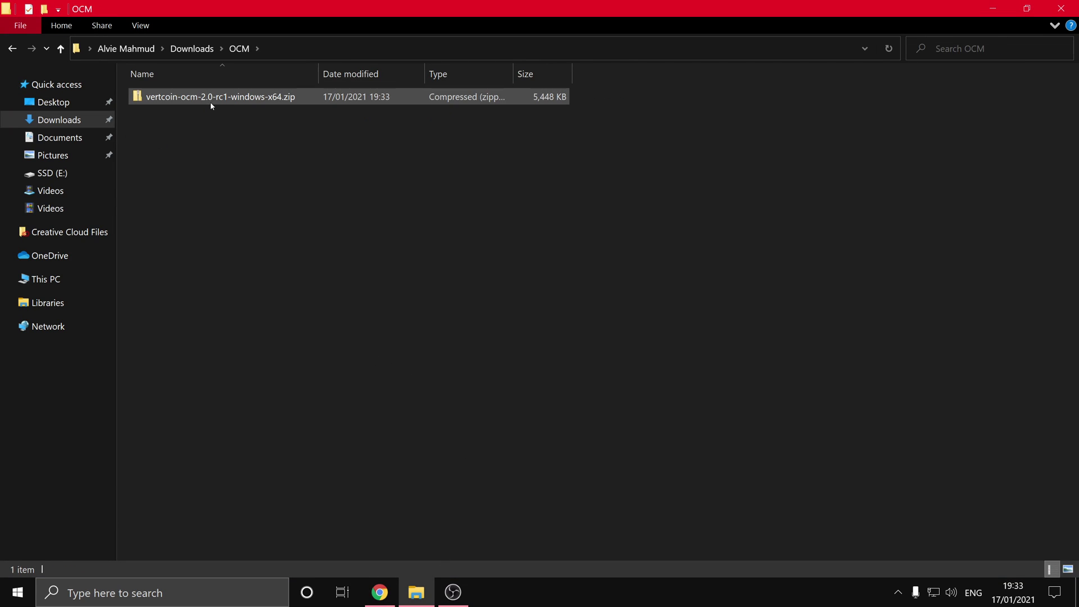
click(213, 101)
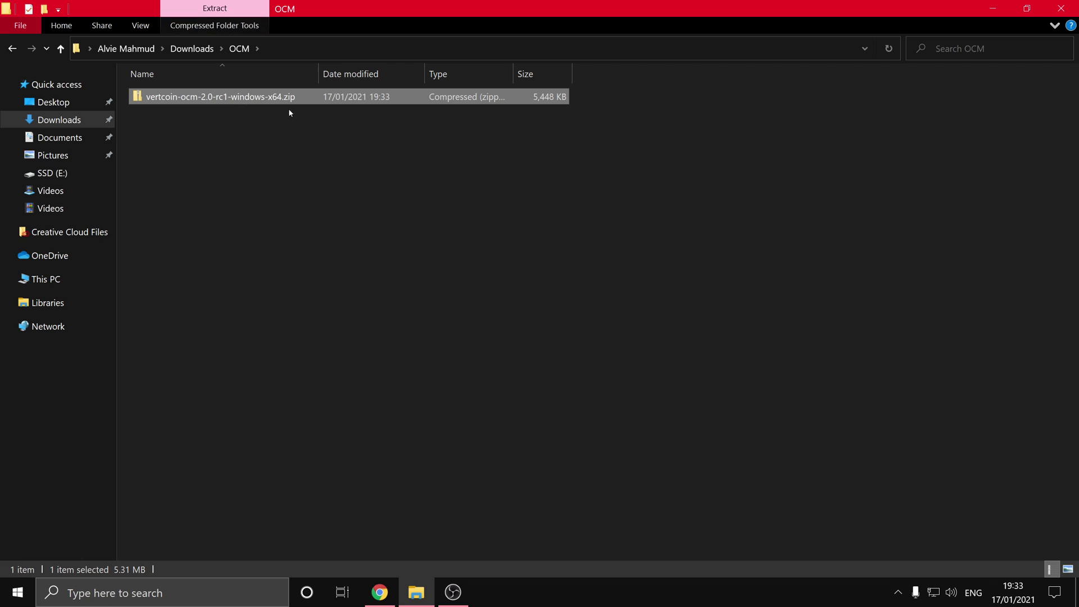
click(214, 25)
click(208, 59)
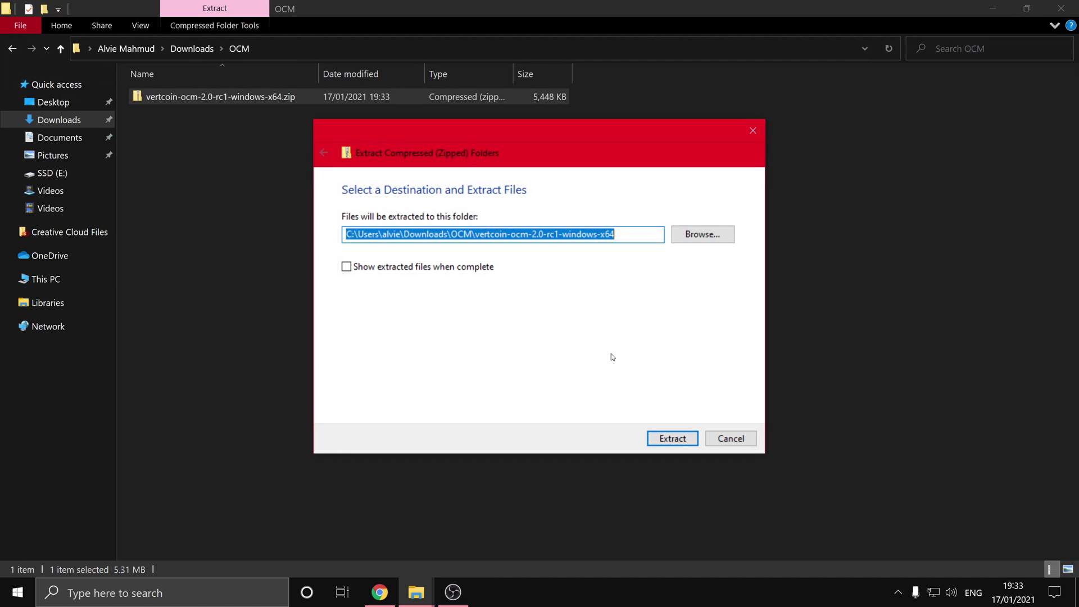
click(686, 439)
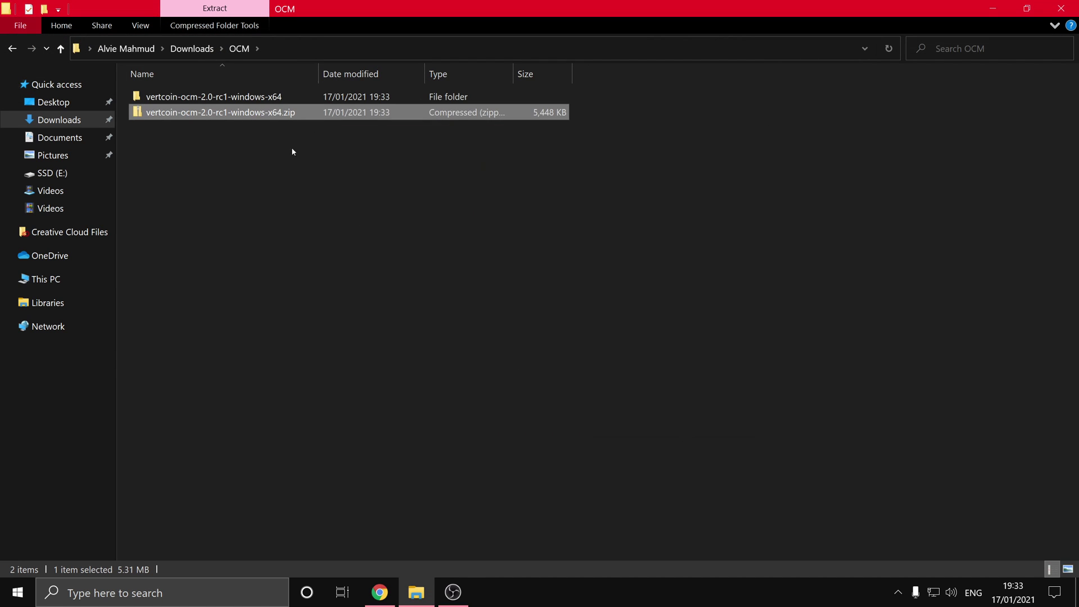
Launch vertcoin-ocm.exe from the extracted folder and allow it to run despite the SmartScreen warning.
double_click(258, 99)
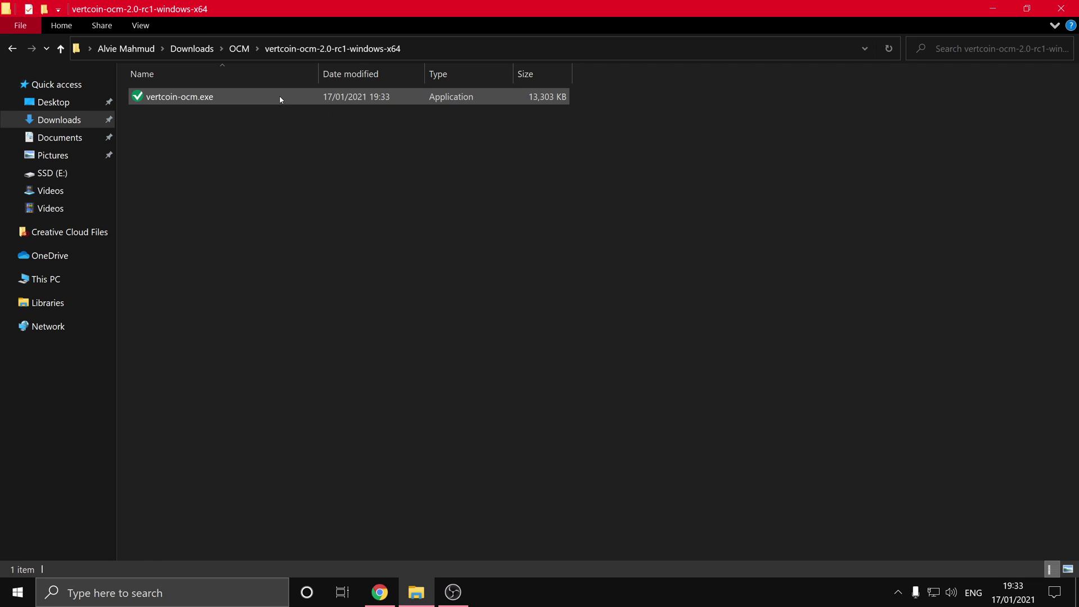
double_click(226, 98)
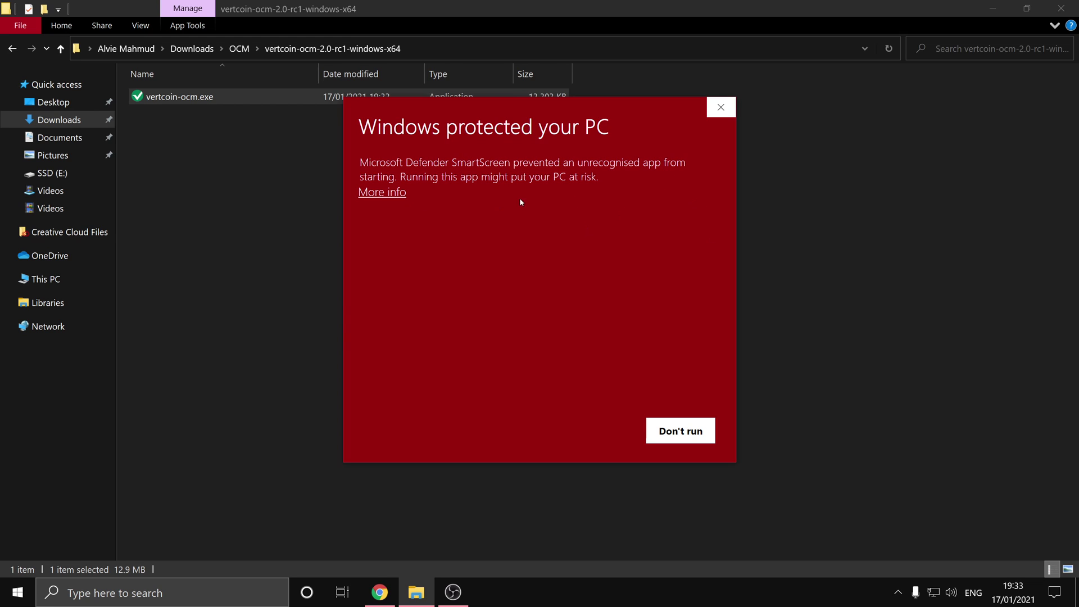
click(383, 194)
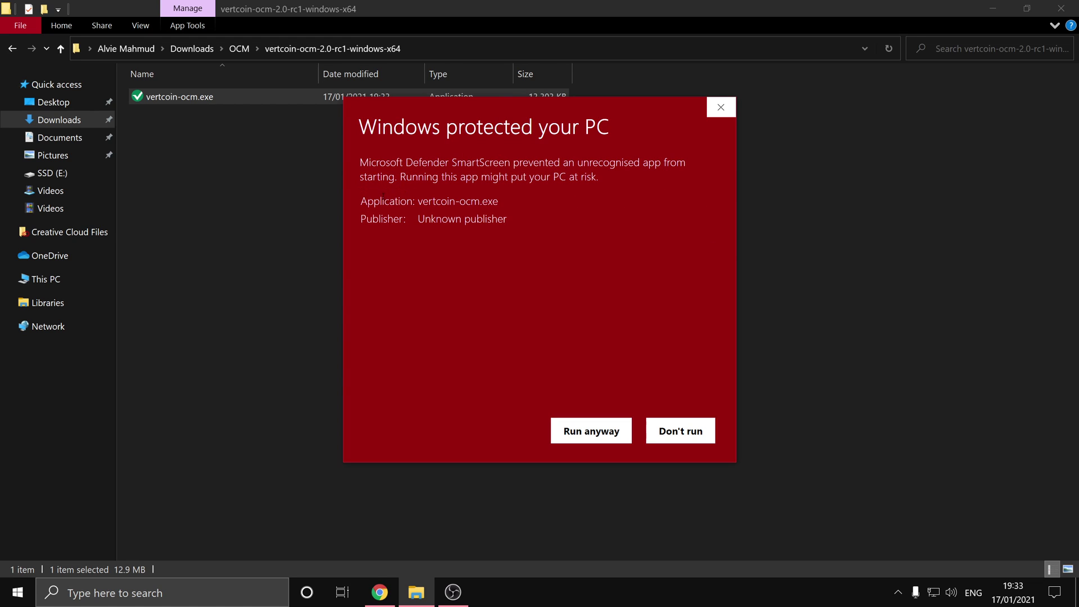
click(616, 429)
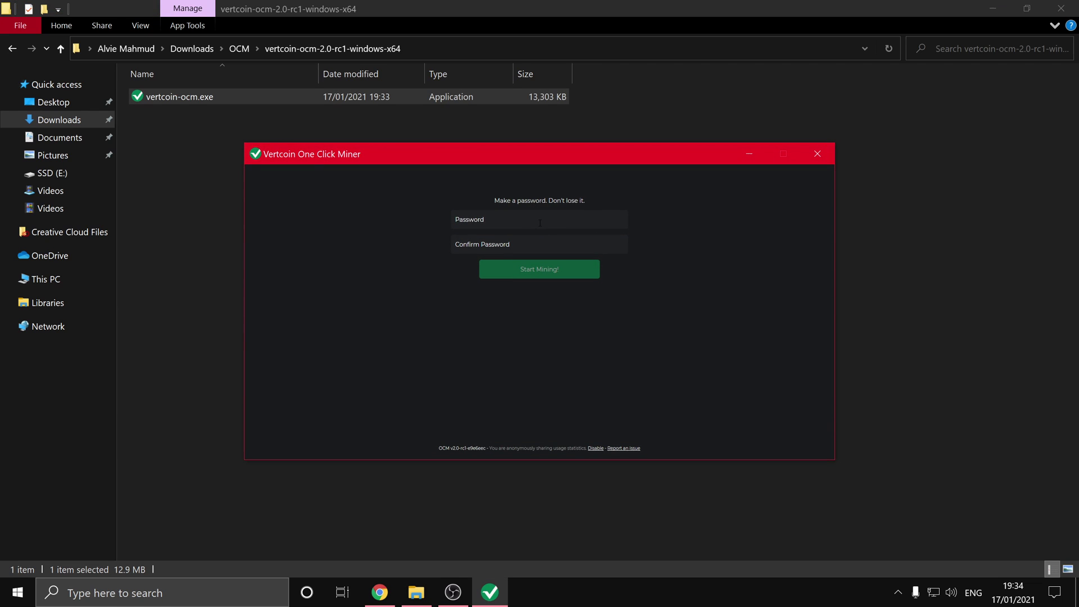
Enter and confirm a new wallet password in the One Click Miner and start mining.
click(539, 223)
text(************)
key(Tab)
text(***********)
key(Return)
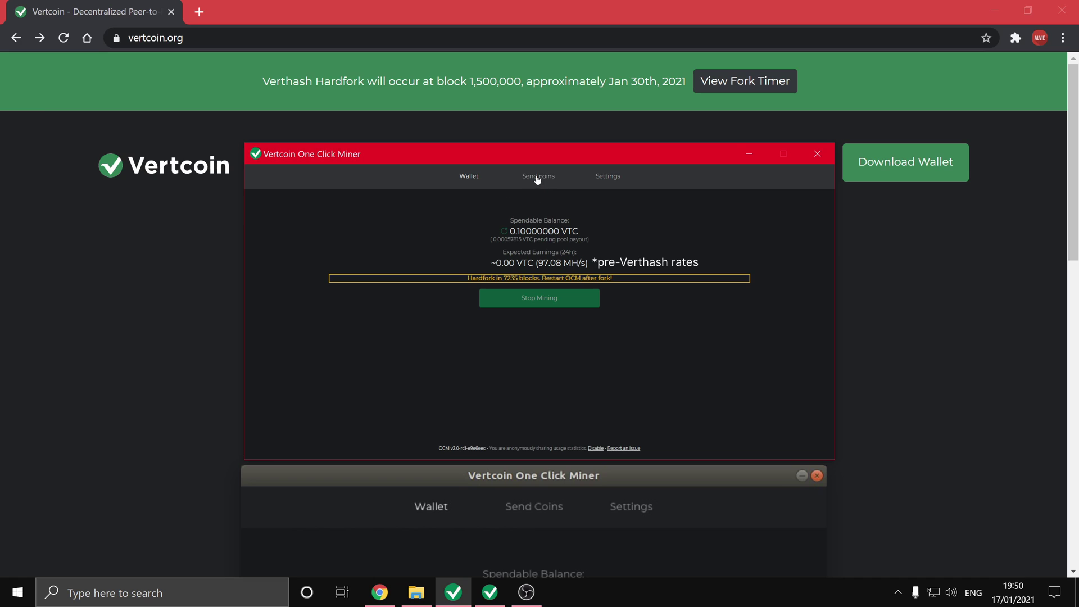
Check the miner wallet's spendable balance and open the form for sending coins.
click(539, 177)
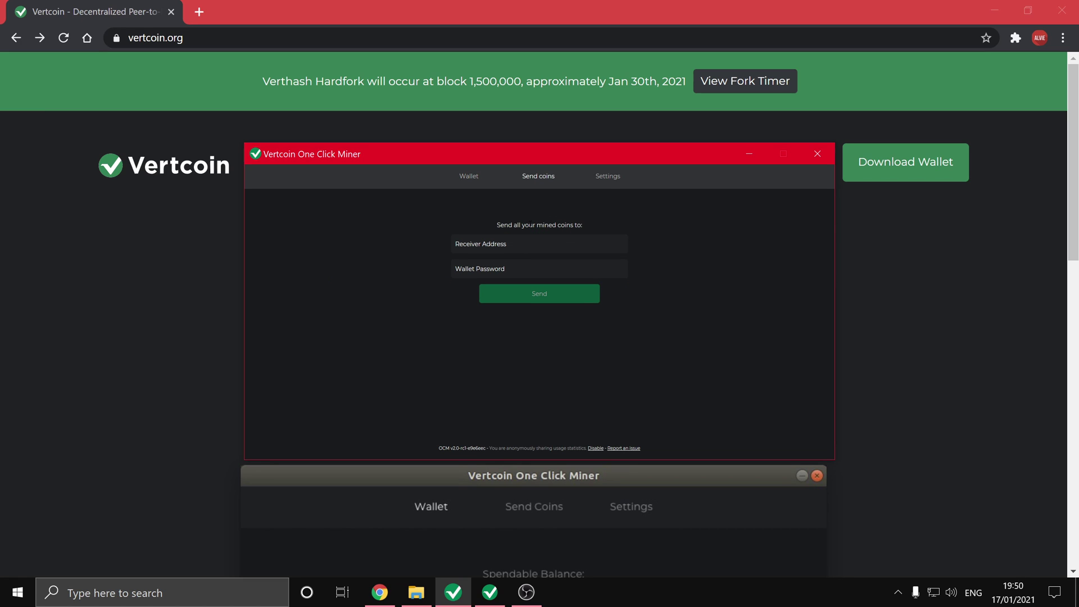
click(471, 177)
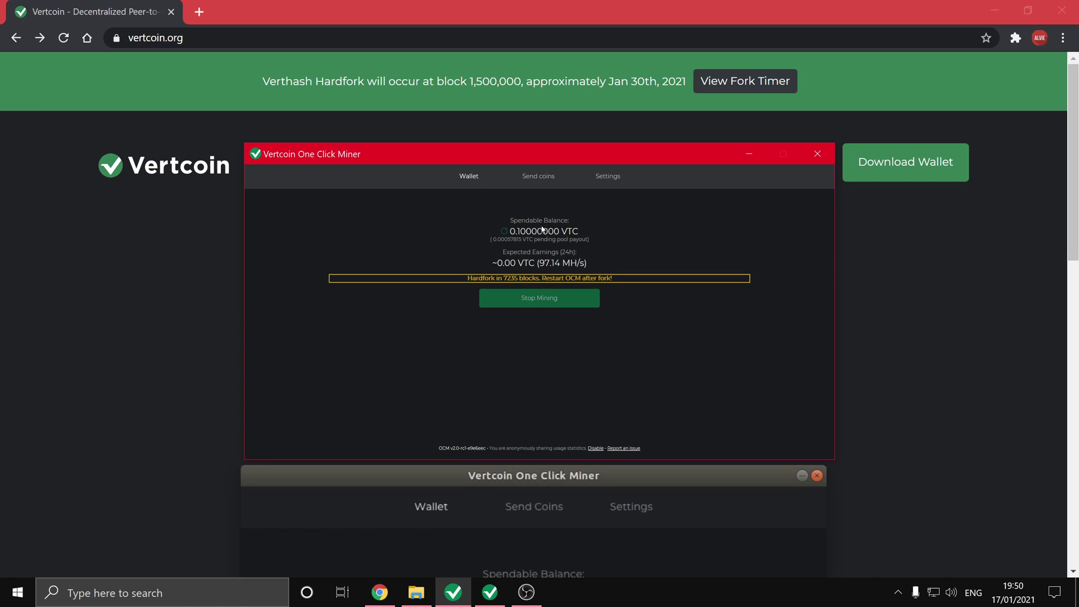
click(538, 177)
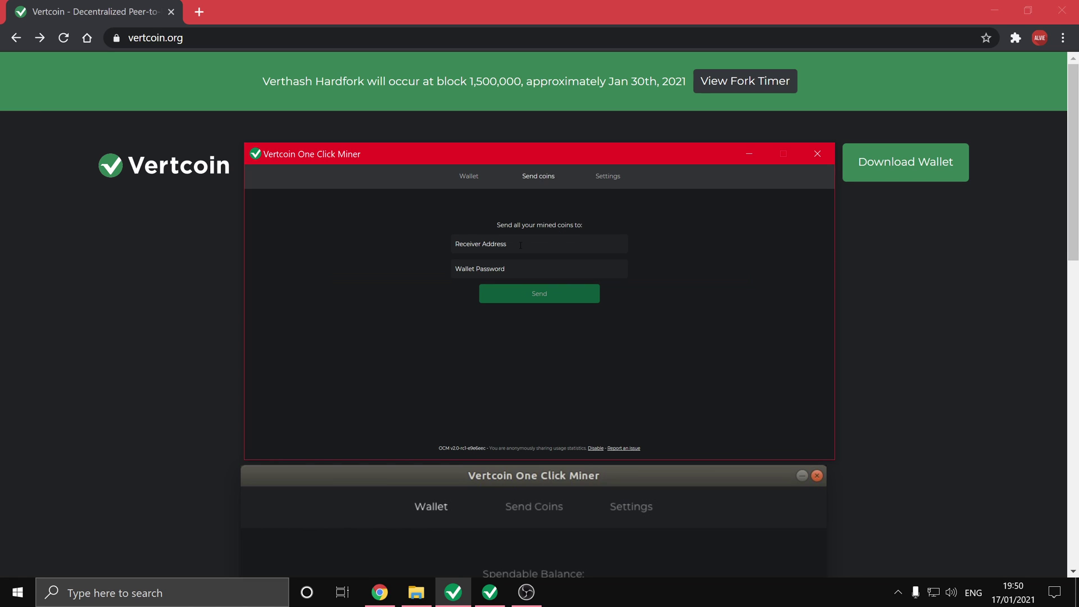
Switch to Vertcoin Core, create a new receiving address labelled OCM and copy that address.
click(491, 592)
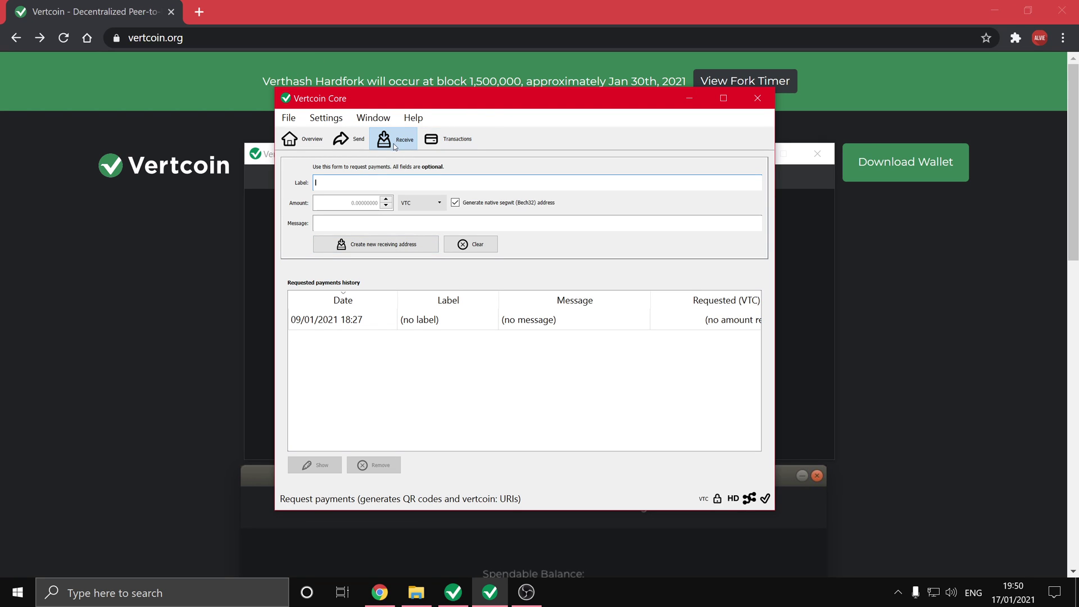
click(383, 179)
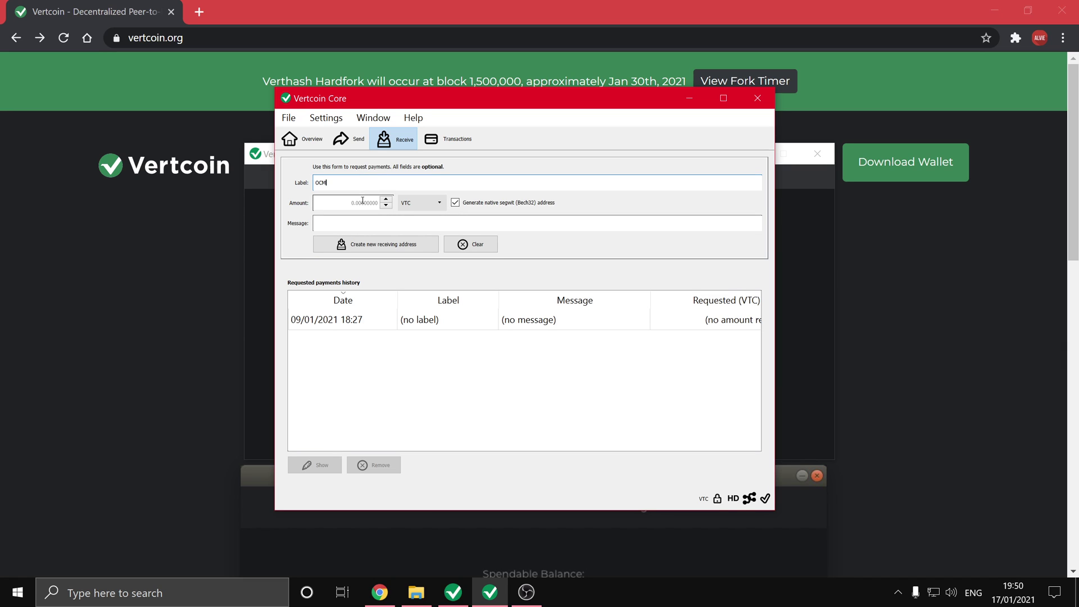
click(358, 243)
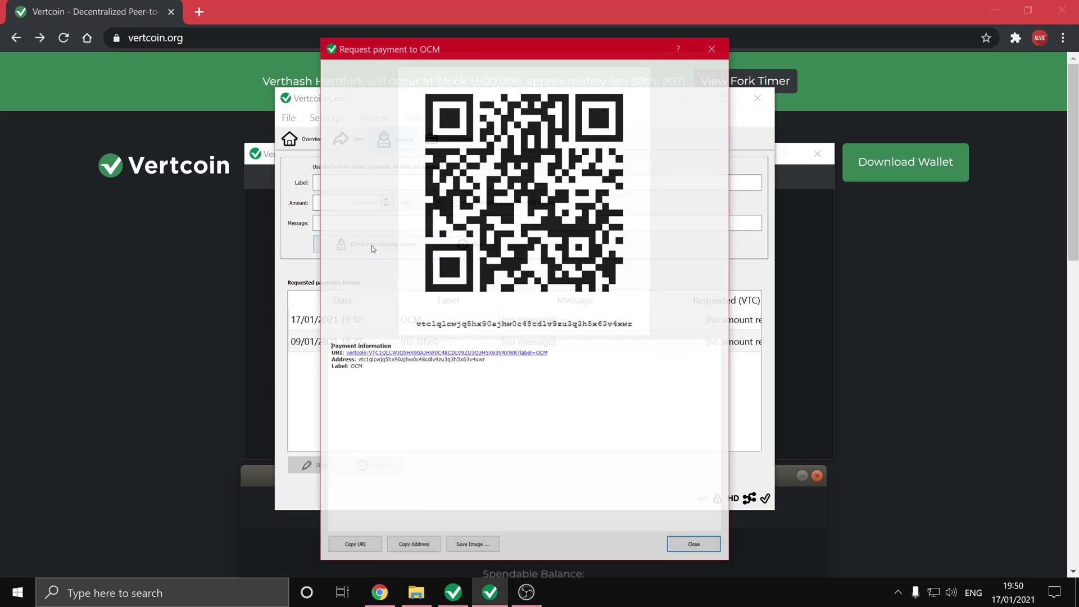
drag(485, 360, 355, 360)
key(ctrl+c)
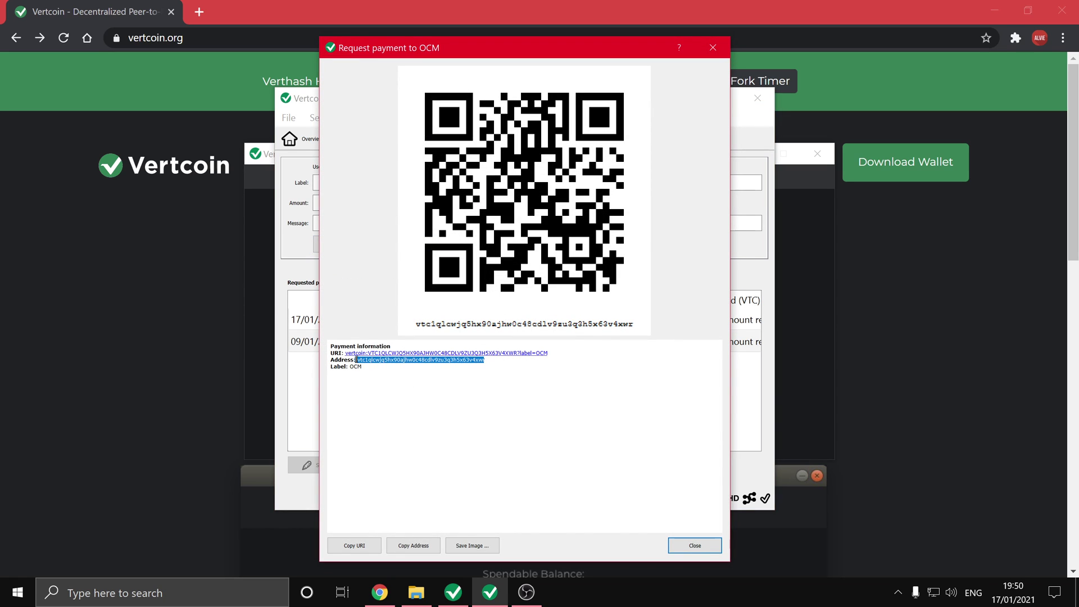
click(413, 545)
Switch back to the One Click Miner and paste the copied wallet address as the receiver address.
click(251, 374)
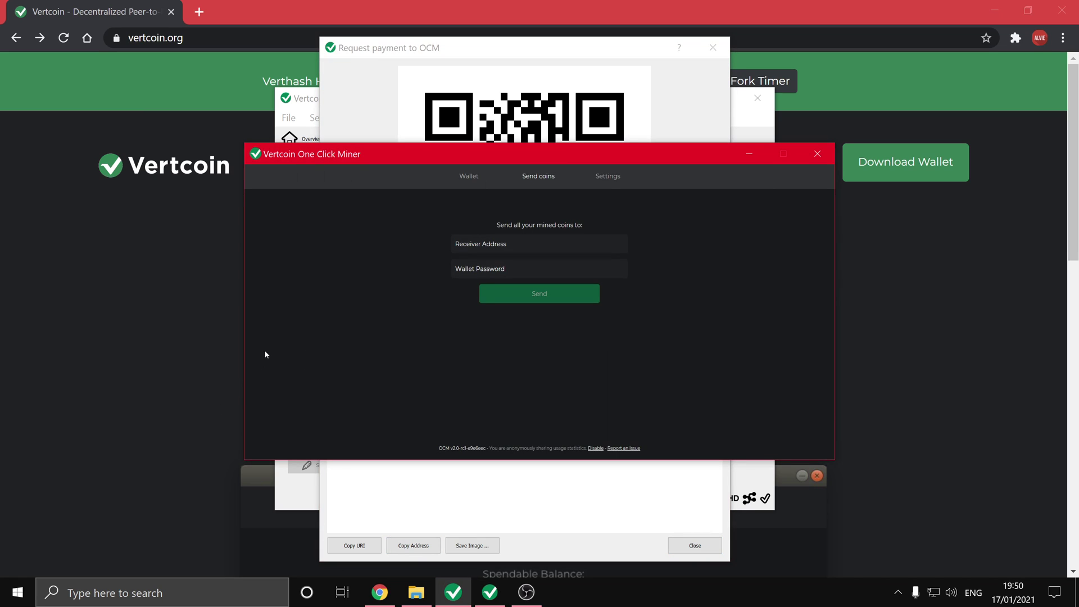
click(528, 240)
key(ctrl+v)
Send the mined coins using the wallet password and view the transaction in the block explorer.
click(528, 274)
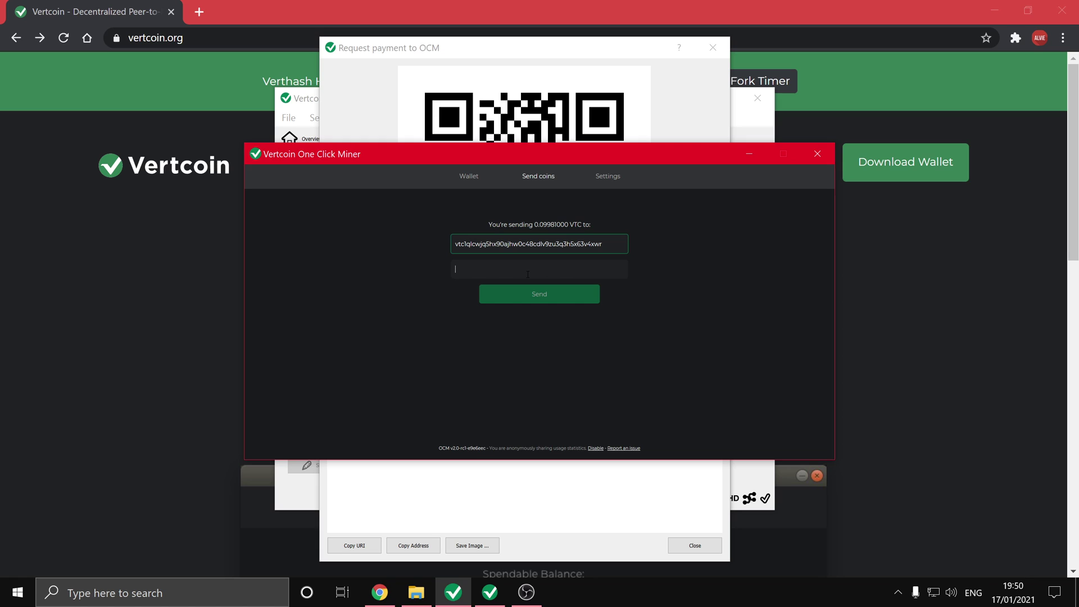
text(•••••••••••••)
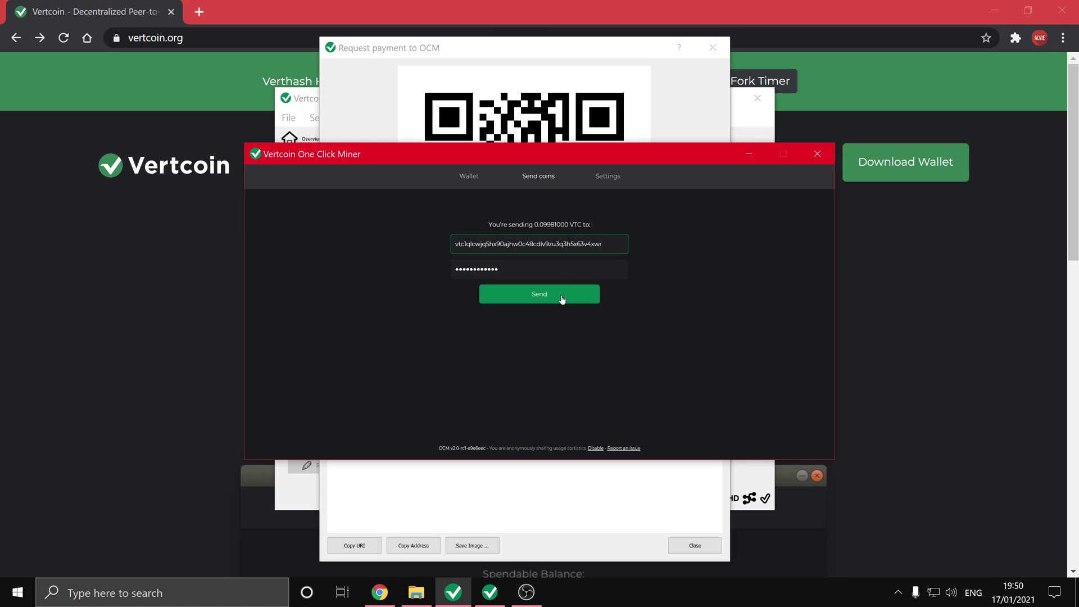
click(562, 298)
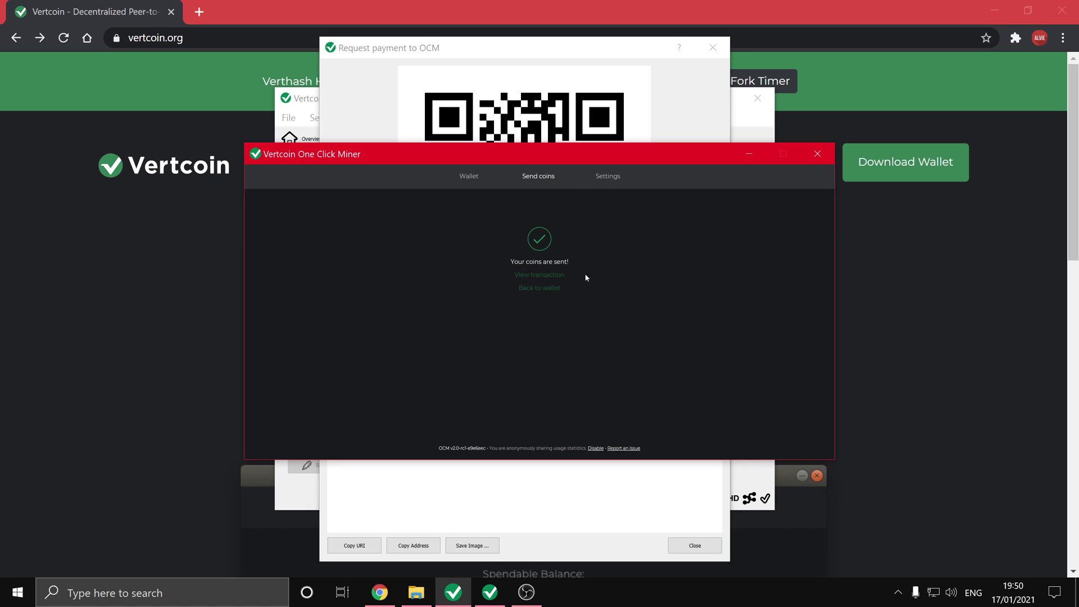
click(541, 275)
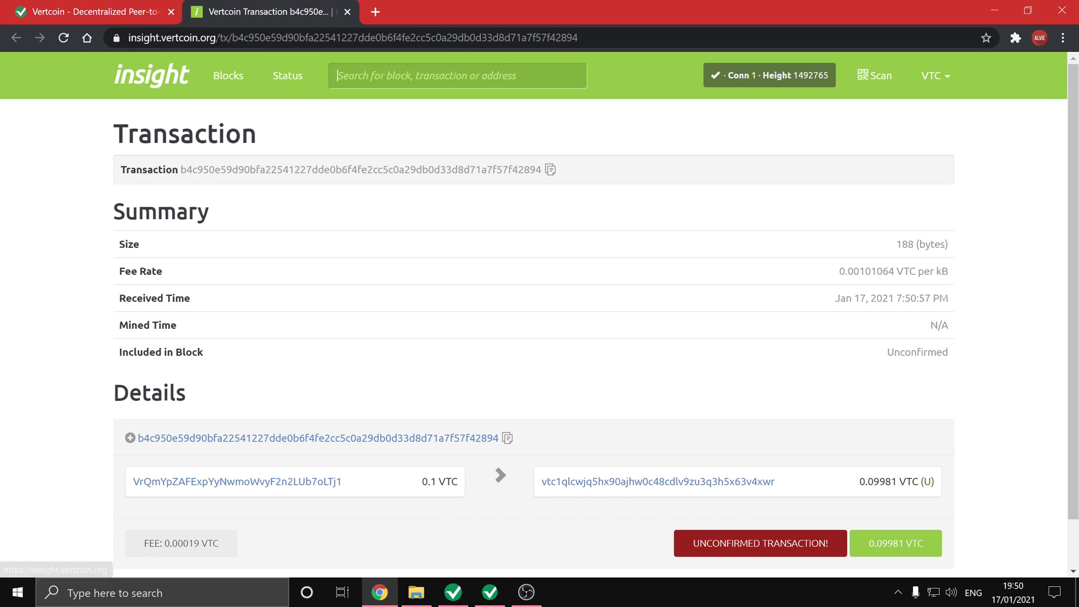
Examine the transaction's details, checking the fee charged and the amount sent to the receiving address.
scroll(378, 253, down, 2)
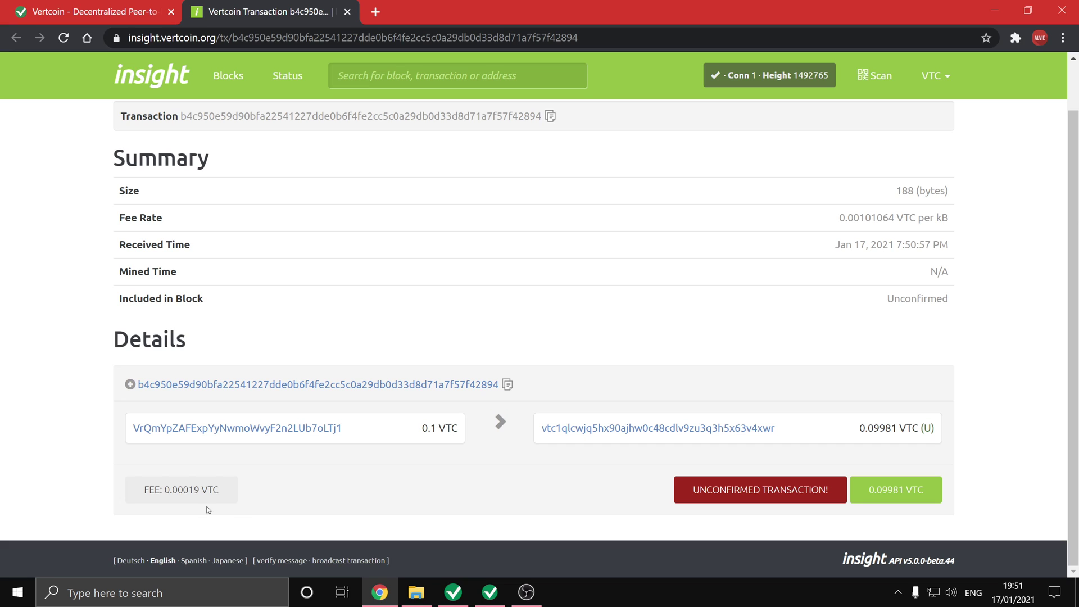
drag(160, 490, 223, 492)
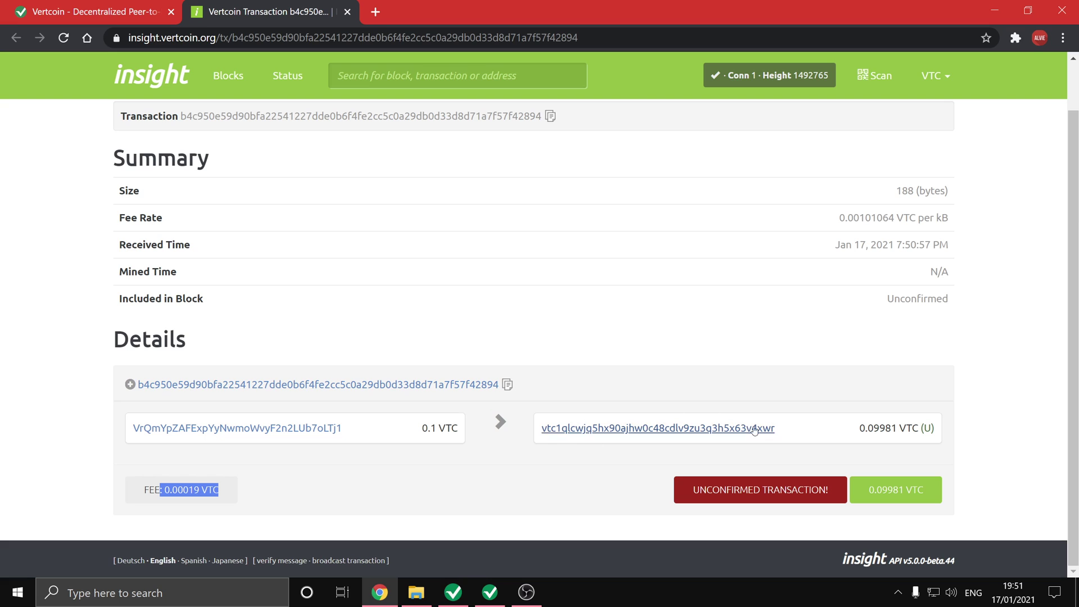
click(861, 429)
drag(861, 429, 919, 428)
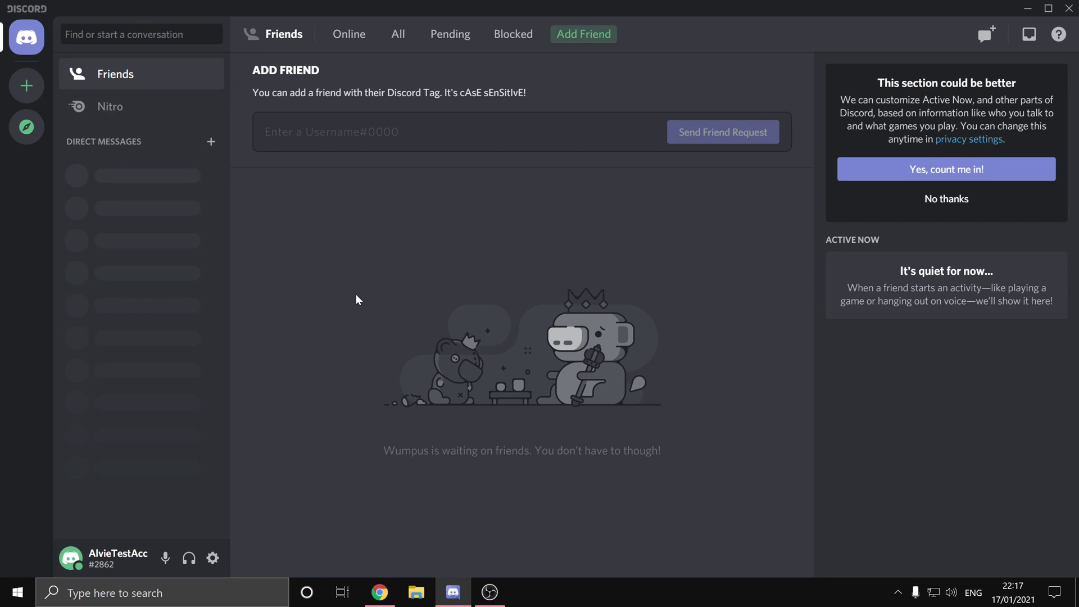
Switch to Discord and join the official Vertcoin server using the invite "Vertcoin".
click(26, 85)
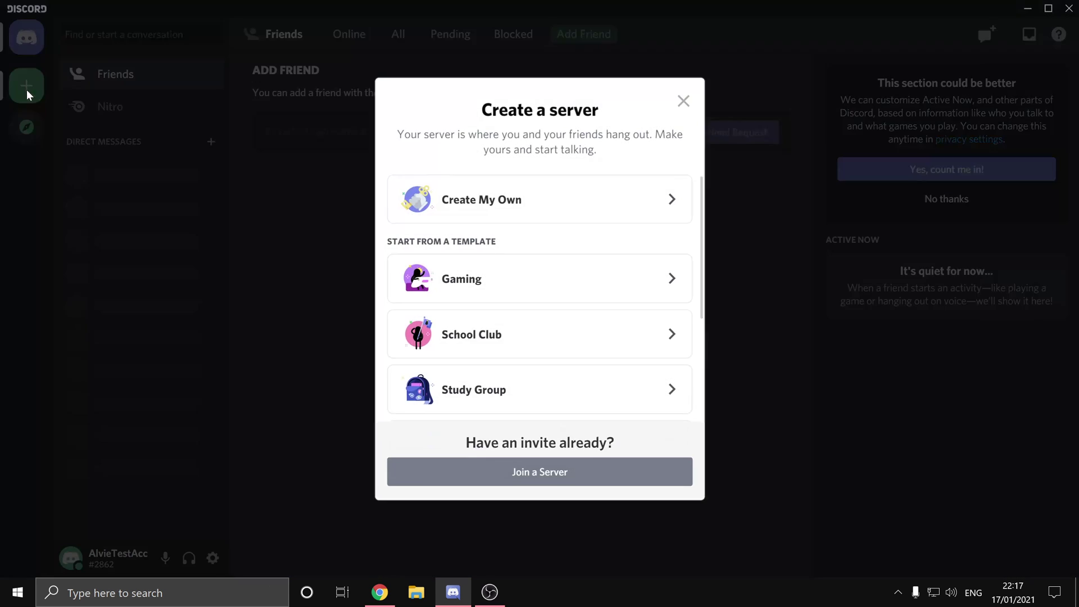
click(510, 471)
text(Vertcoin)
key(Return)
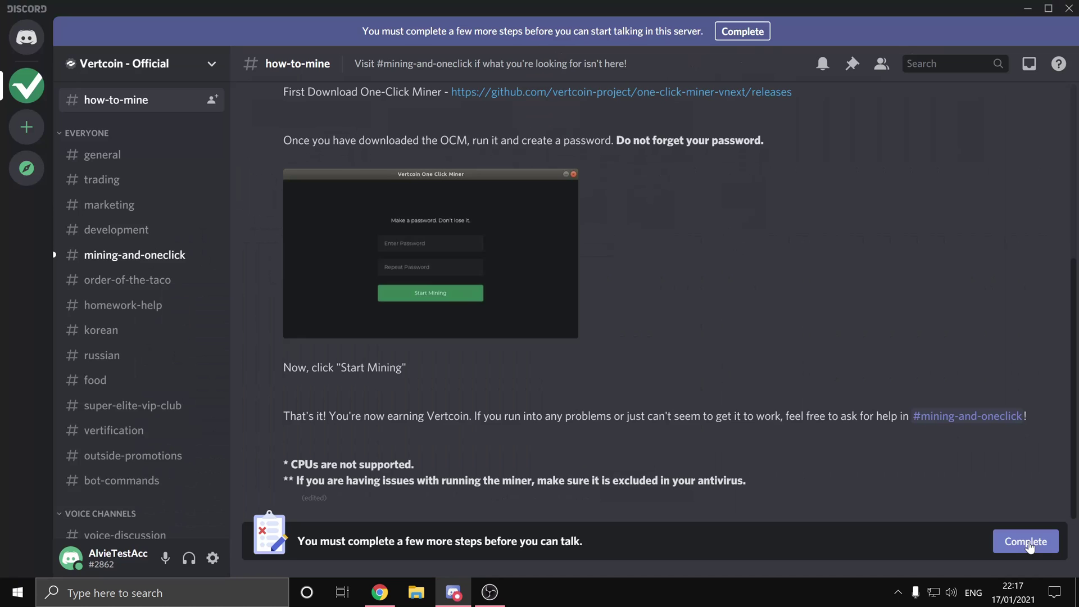
Complete the Vertcoin server's remaining steps for permission to talk and open the mining-and-oneclick channel.
click(1027, 543)
click(754, 500)
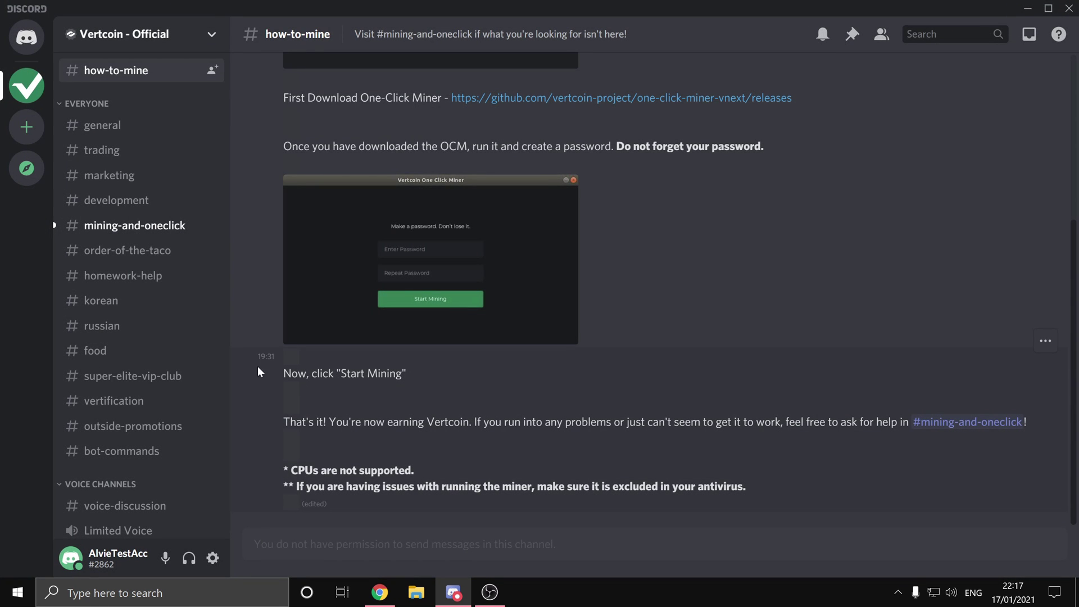
scroll(164, 236, up, 3)
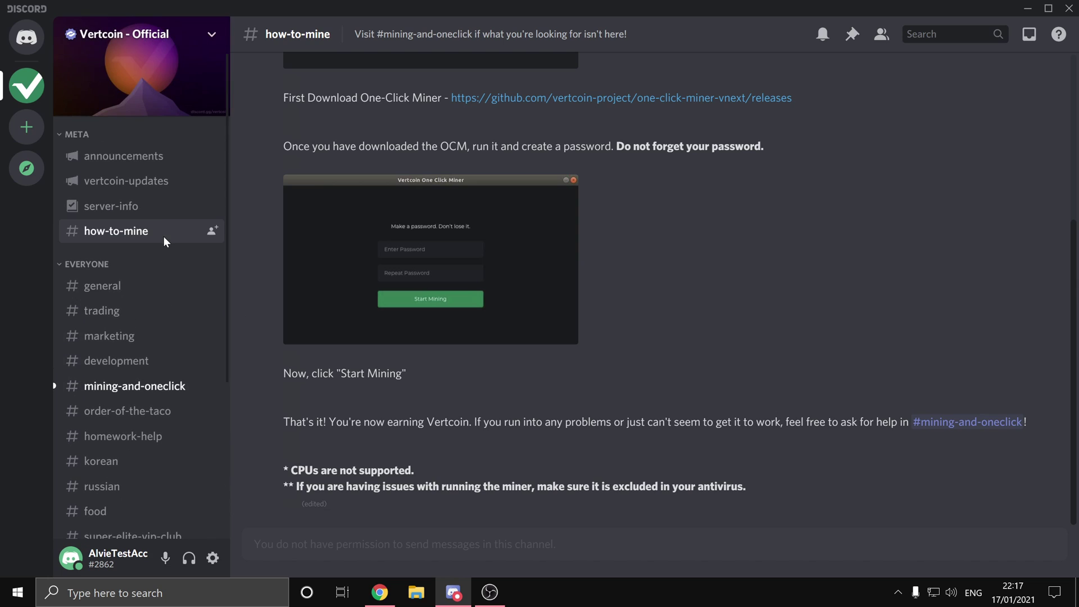
click(159, 386)
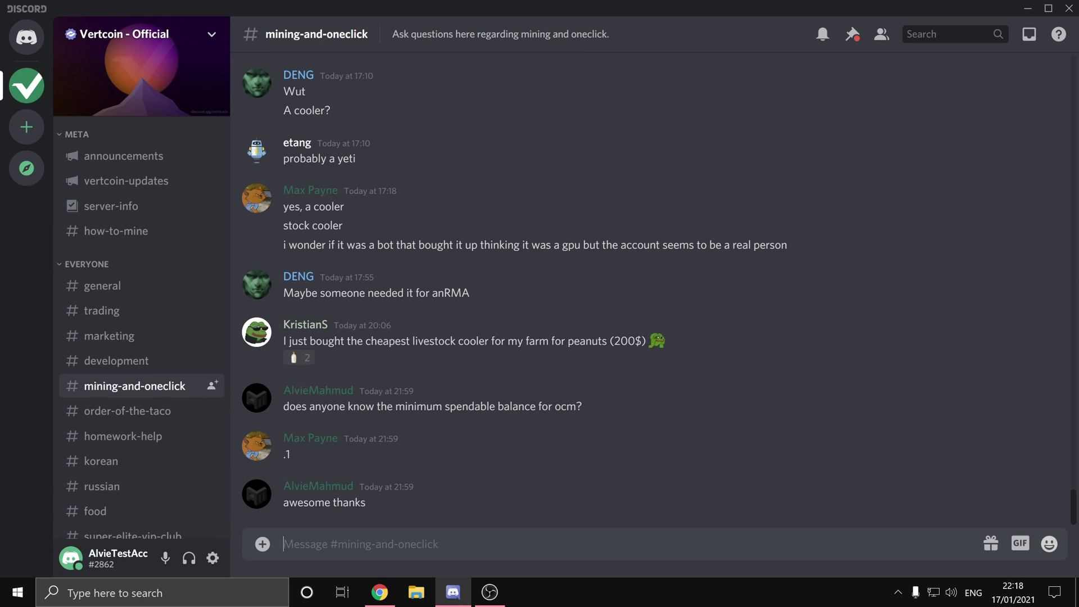